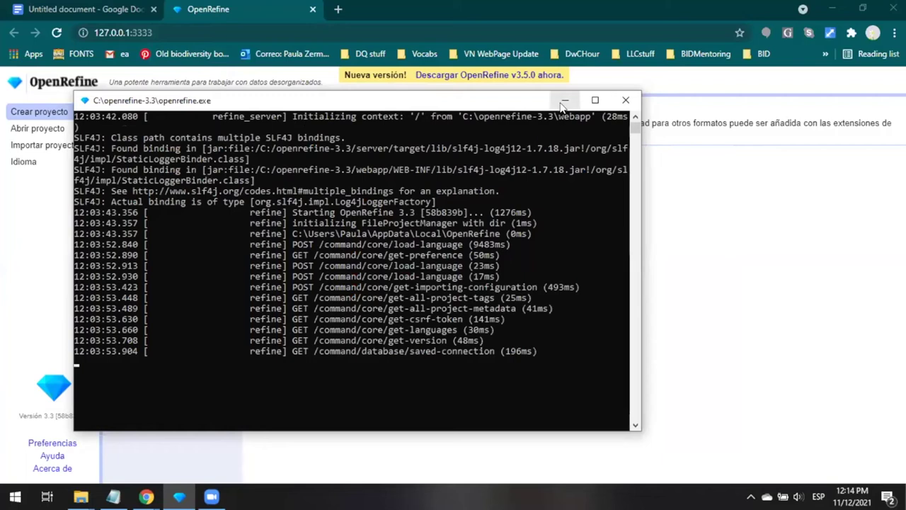
Load EjercicioModelo_OpenRefine_Datos.csv from this computer and proceed to its import options
click(565, 100)
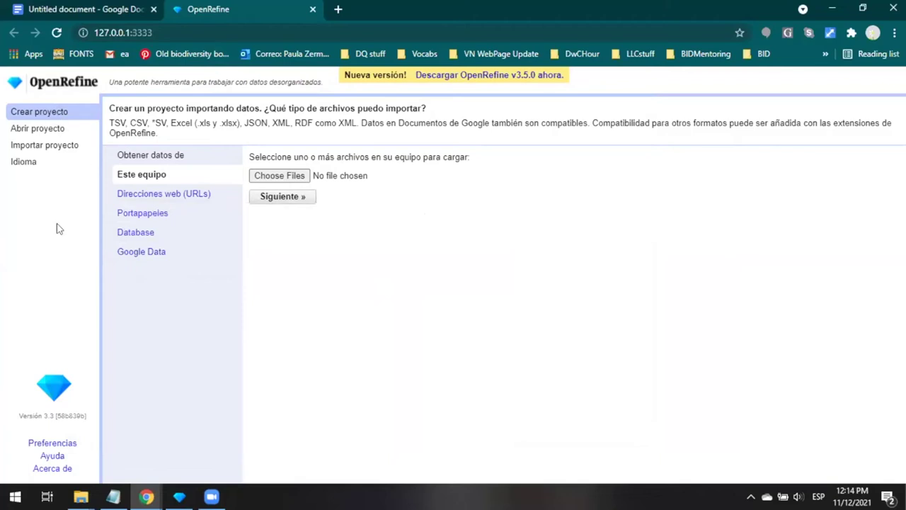
click(266, 177)
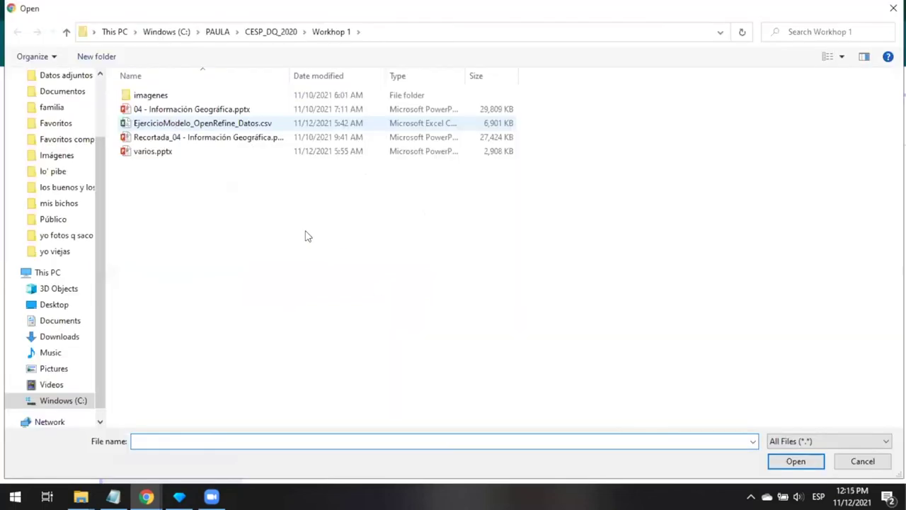
double_click(233, 122)
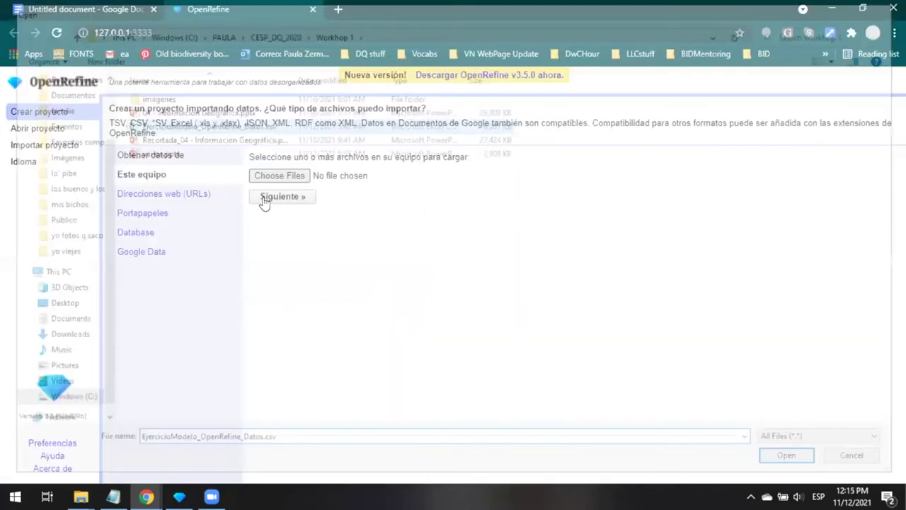
click(264, 199)
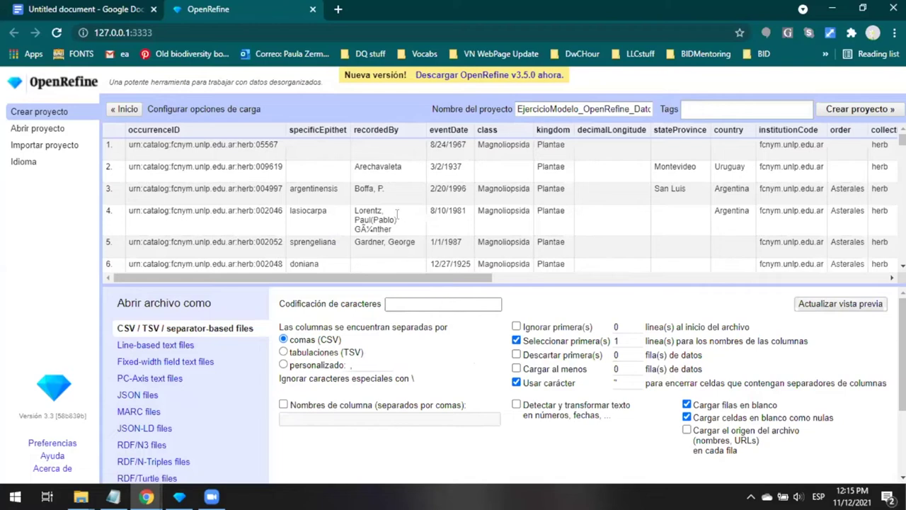
Correct the garbled accented characters in the recordedBy preview by setting the import's character encoding to UTF-8
drag(355, 207, 399, 238)
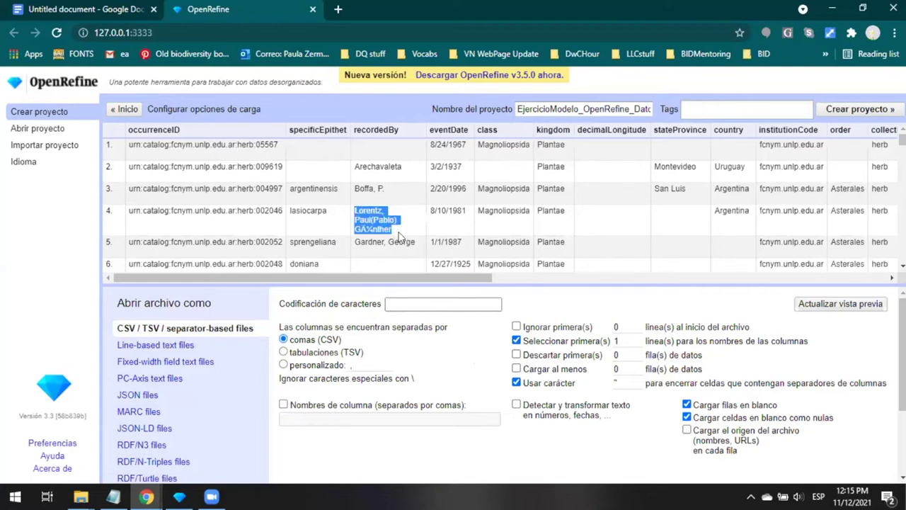
drag(359, 225, 397, 231)
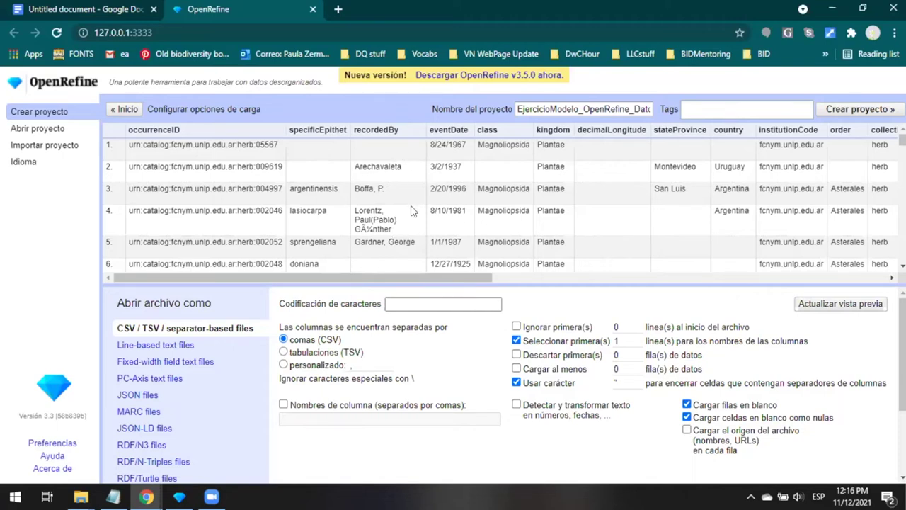
click(410, 305)
drag(278, 303, 400, 305)
click(401, 304)
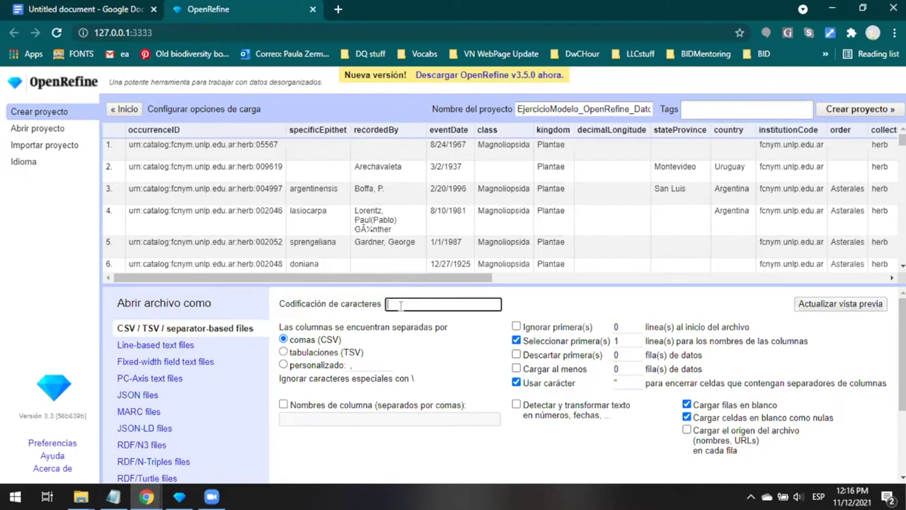
click(401, 304)
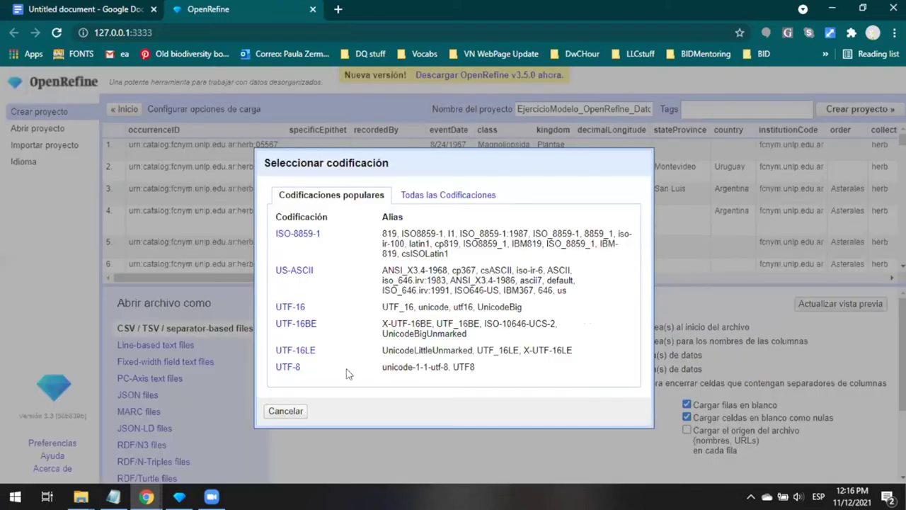
click(286, 368)
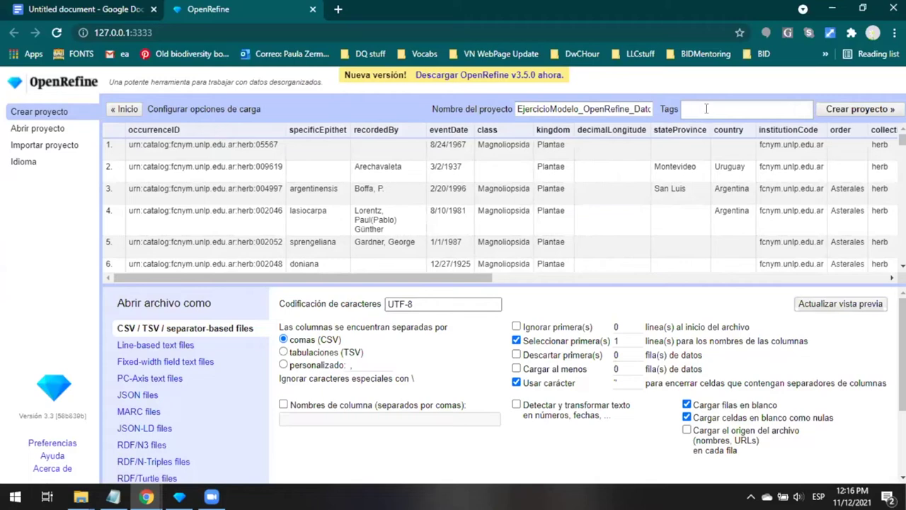
Tag the project with DQ, keep its default name, and create it
key(ctrl+a)
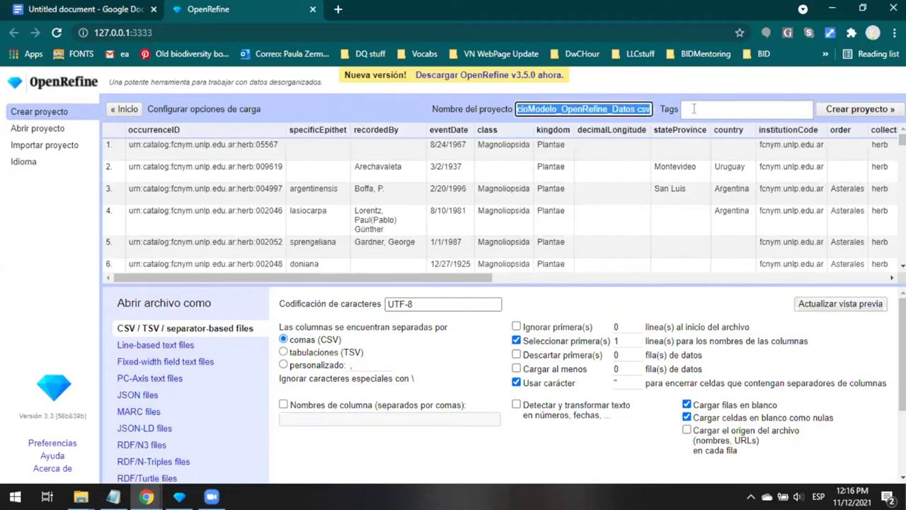
key(Tab)
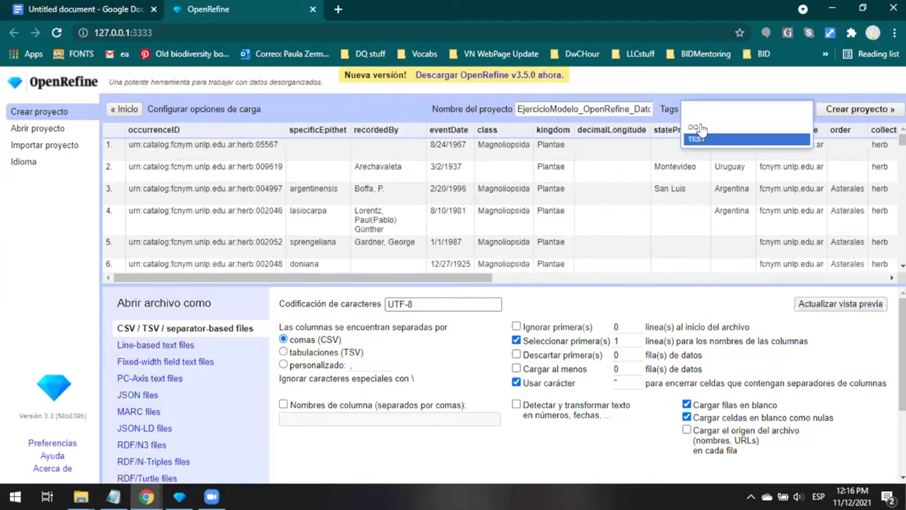
key(Return)
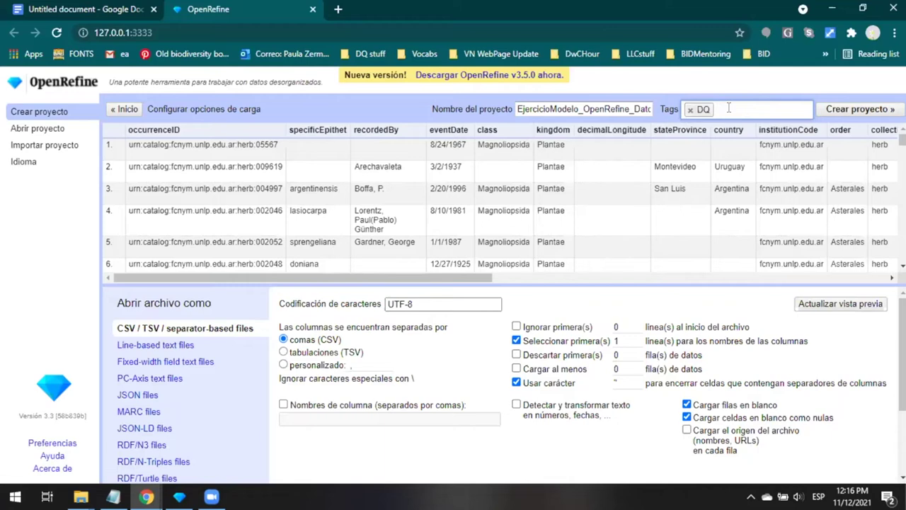
click(845, 110)
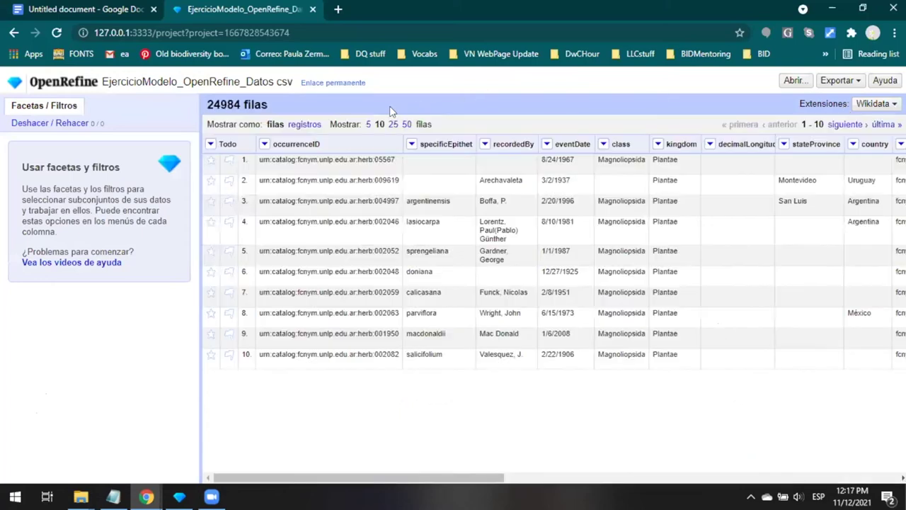
Browse the list of saved projects and reopen the most recently modified EjercicioModelo_OpenRefine_Datos csv project
click(42, 85)
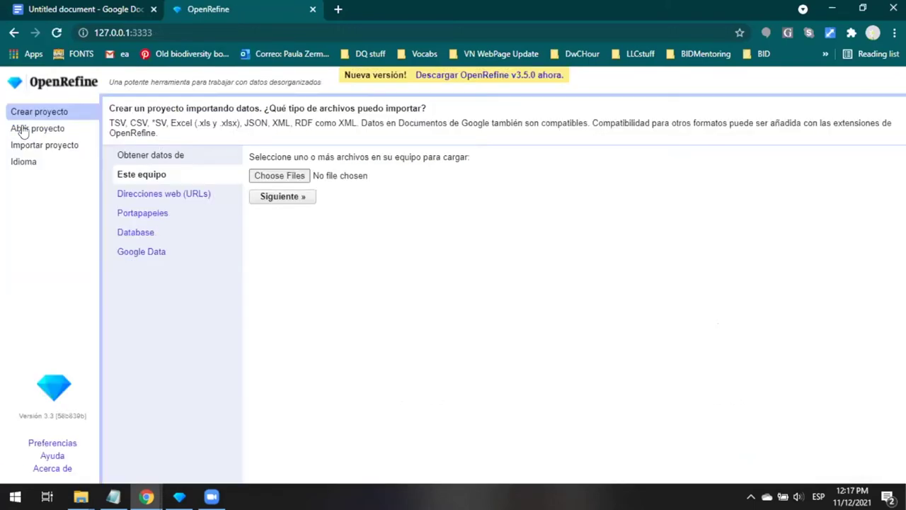
click(23, 130)
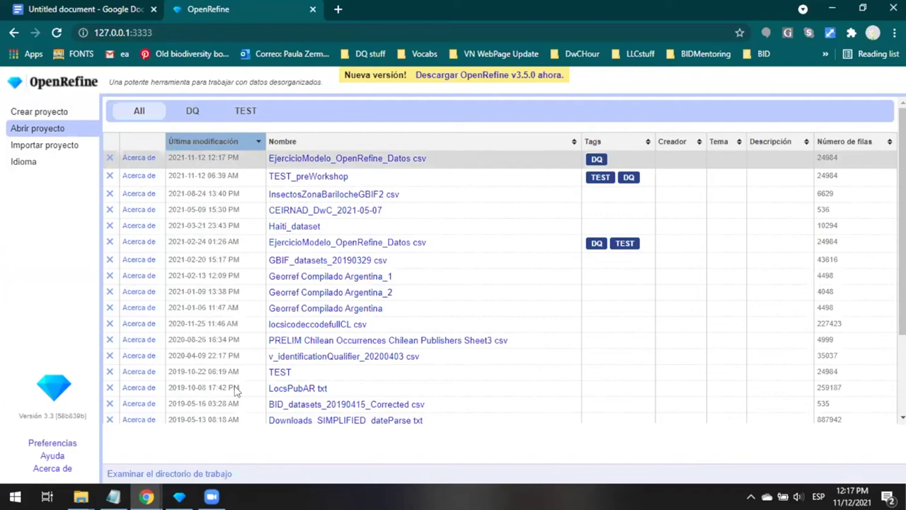
scroll(330, 318, down, 1)
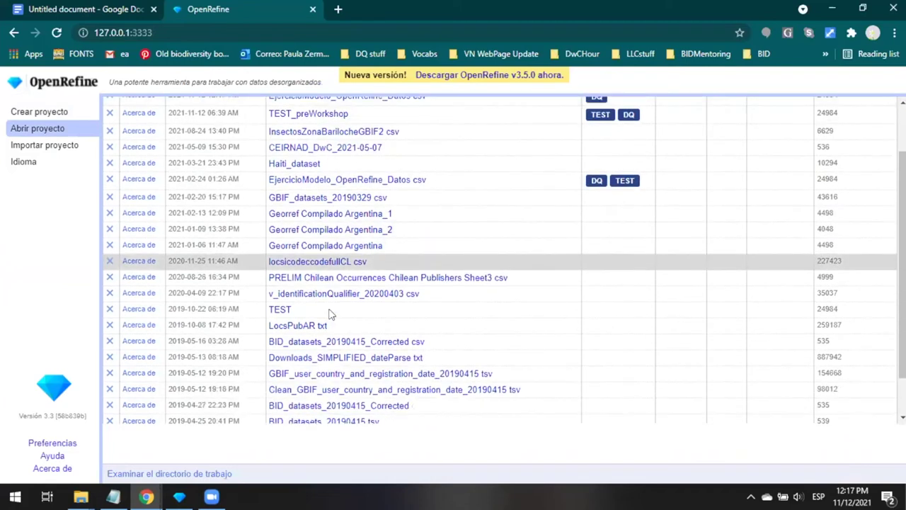
scroll(595, 160, up, 5)
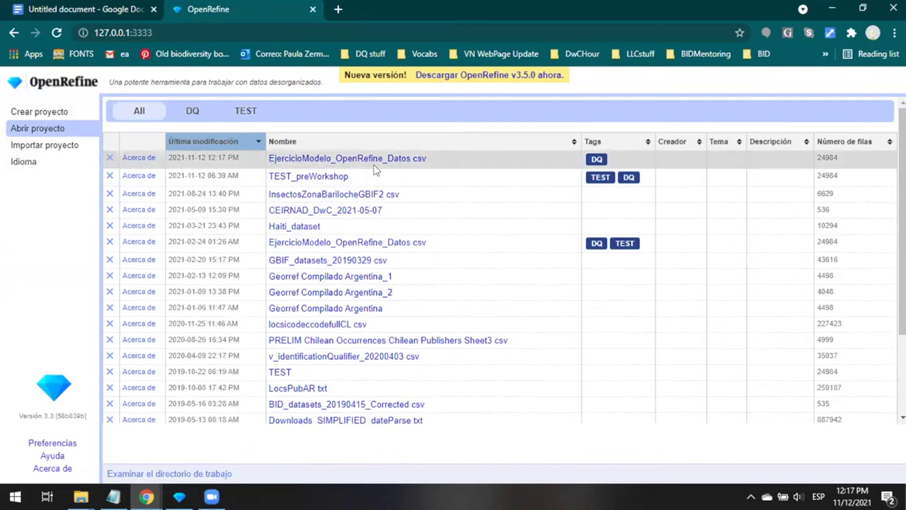
click(340, 158)
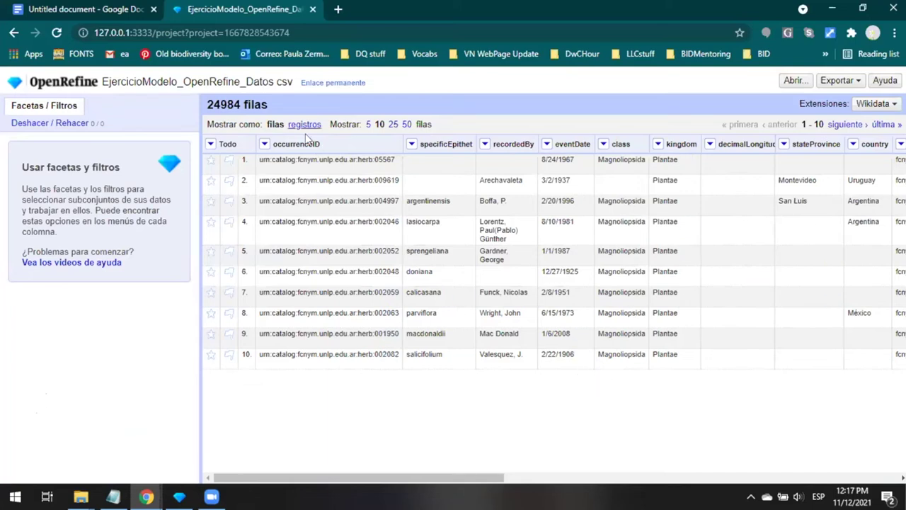
Examine the dataset's row total and look across its columns from occurrenceID through to the taxonomic fields
triple_click(267, 104)
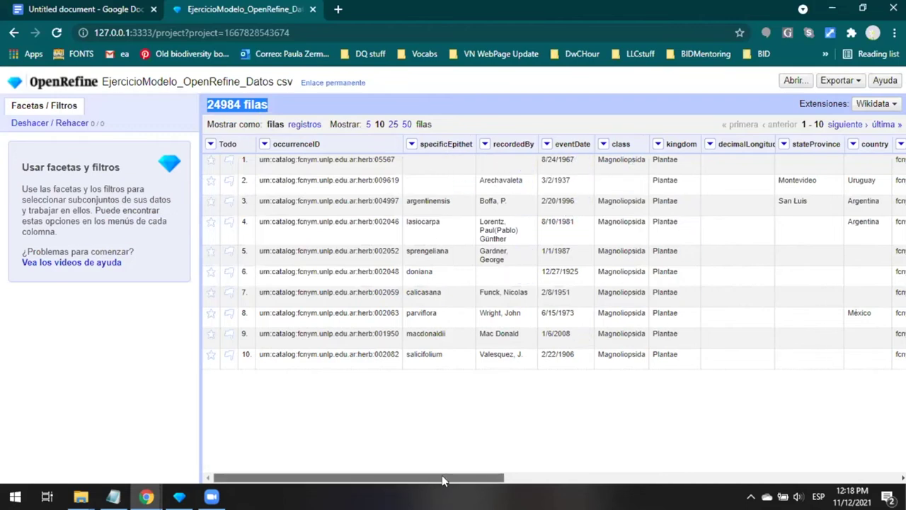
scroll(442, 475, right, 2)
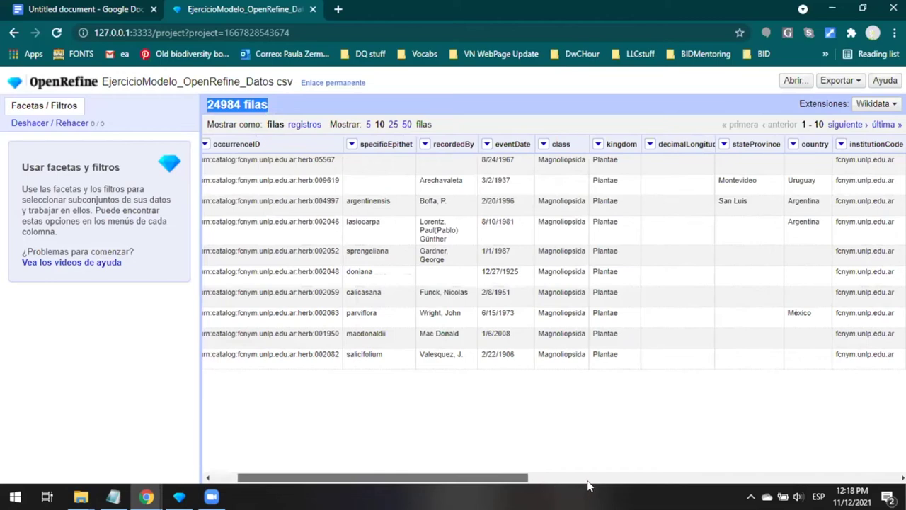
scroll(592, 486, right, 2)
scroll(630, 483, right, 4)
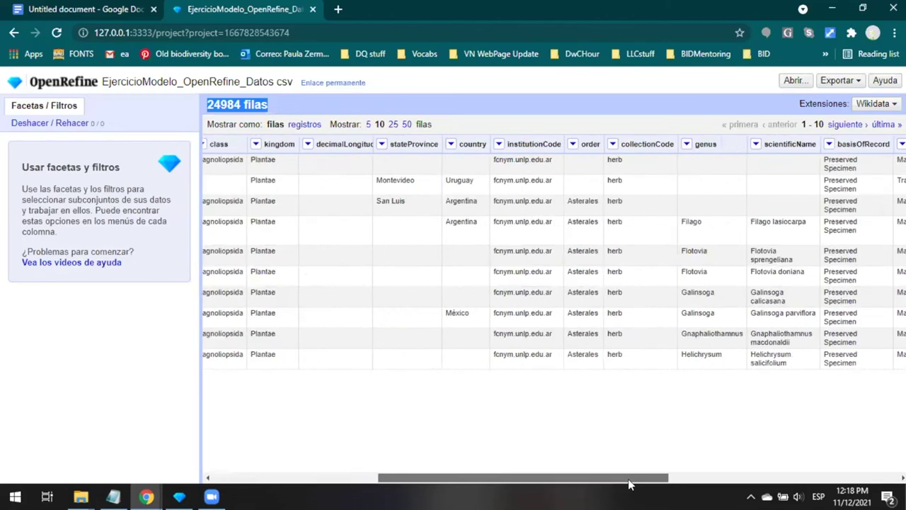
scroll(648, 484, right, 2)
scroll(562, 479, left, 6)
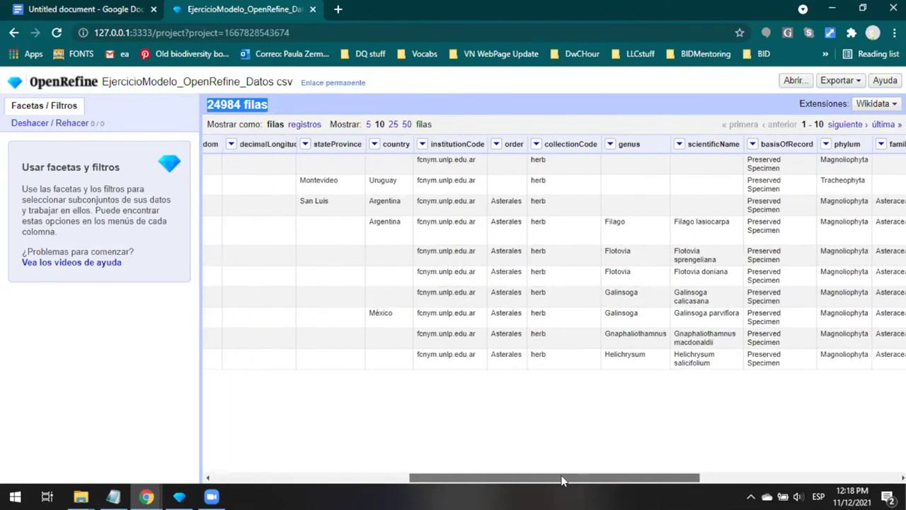
scroll(422, 192, left, 2)
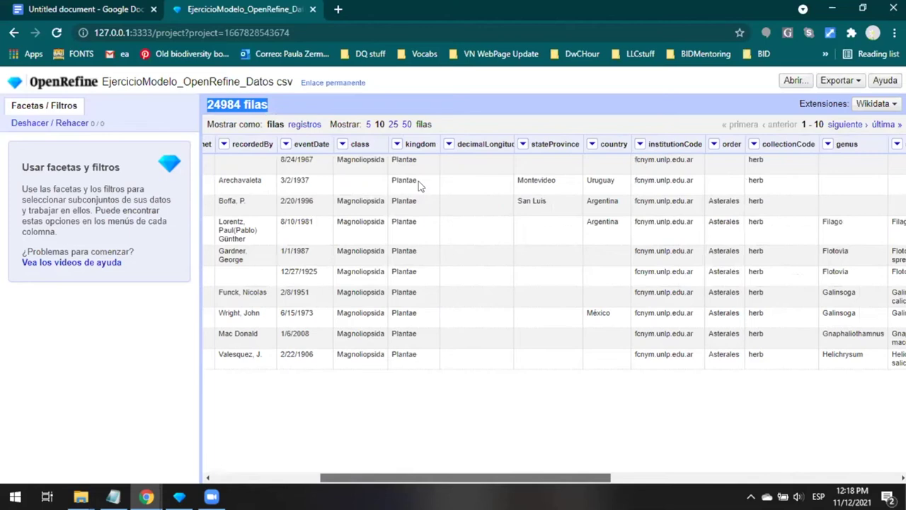
scroll(412, 145, left, 5)
click(411, 145)
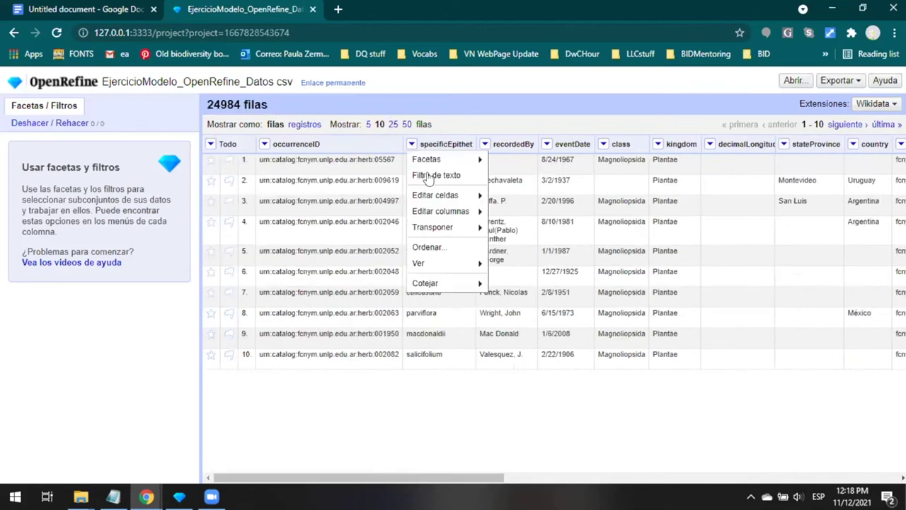
mouse_move(446, 212)
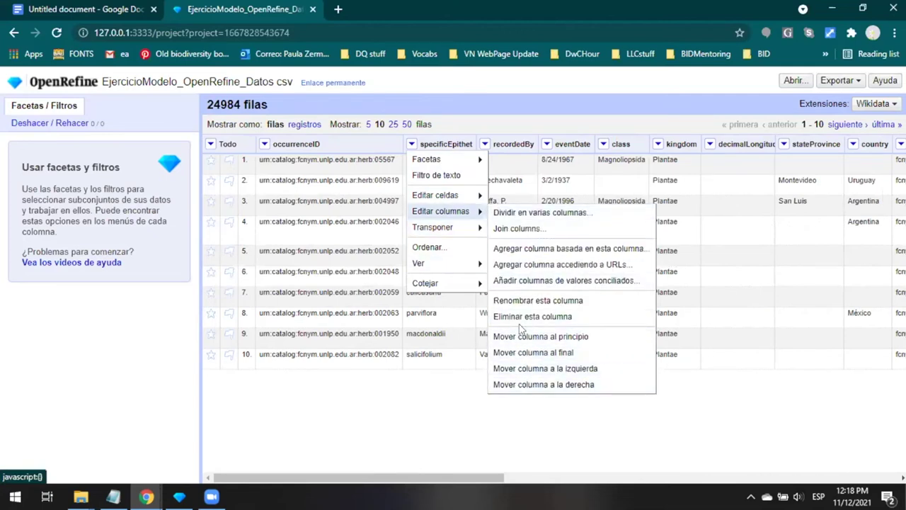
click(208, 145)
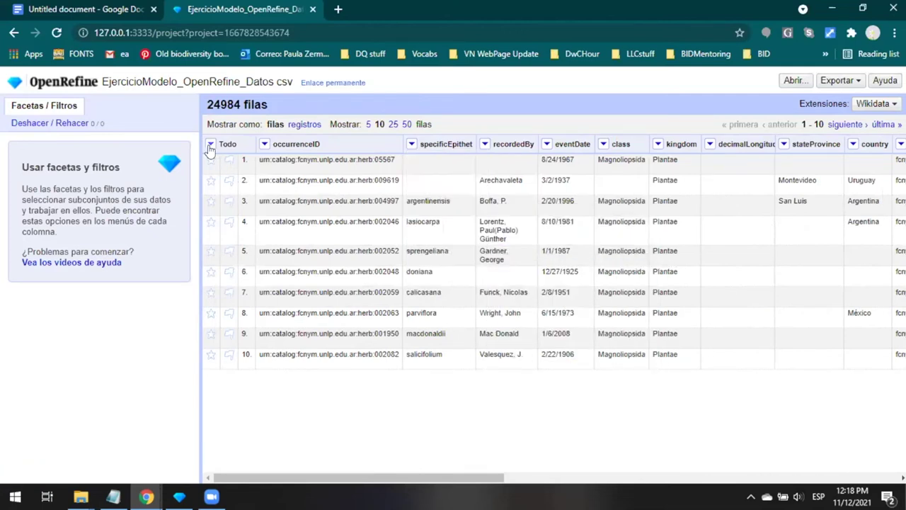
Start reordering all the project's columns and place decimalLatitude directly before decimalLongitude
click(210, 143)
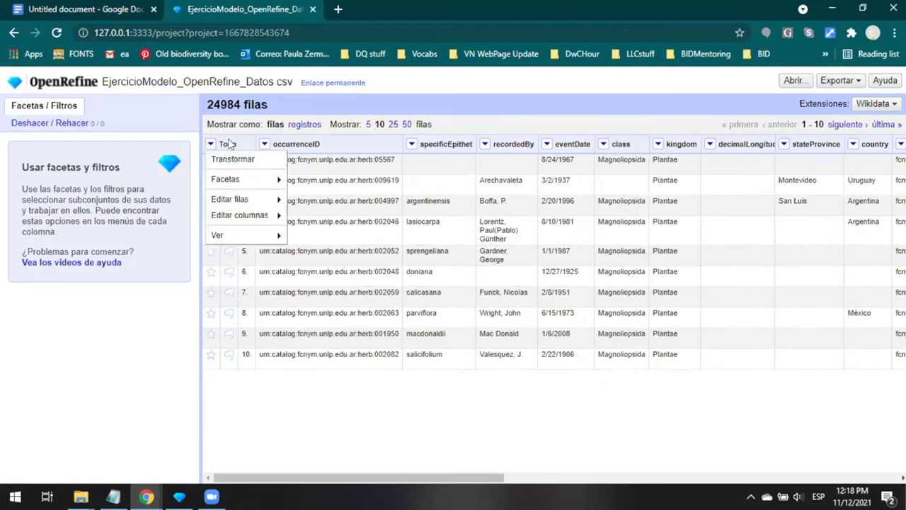
mouse_move(241, 214)
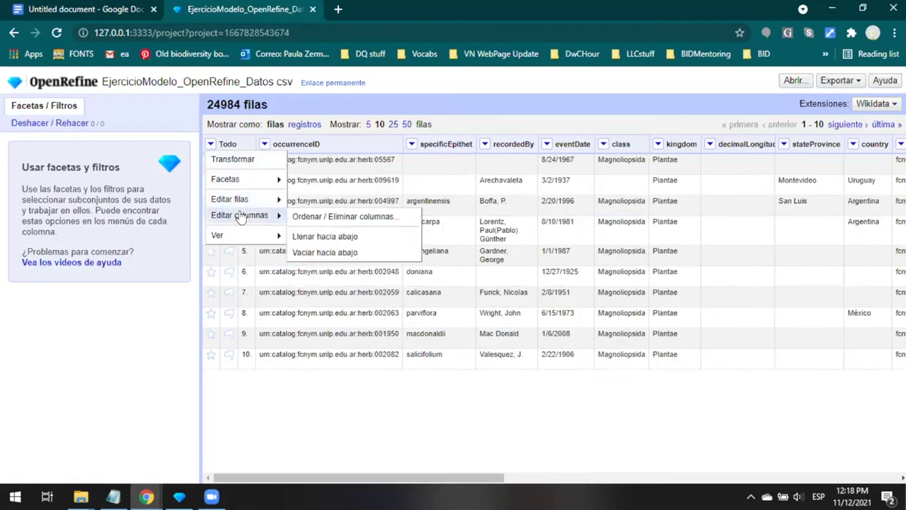
click(318, 216)
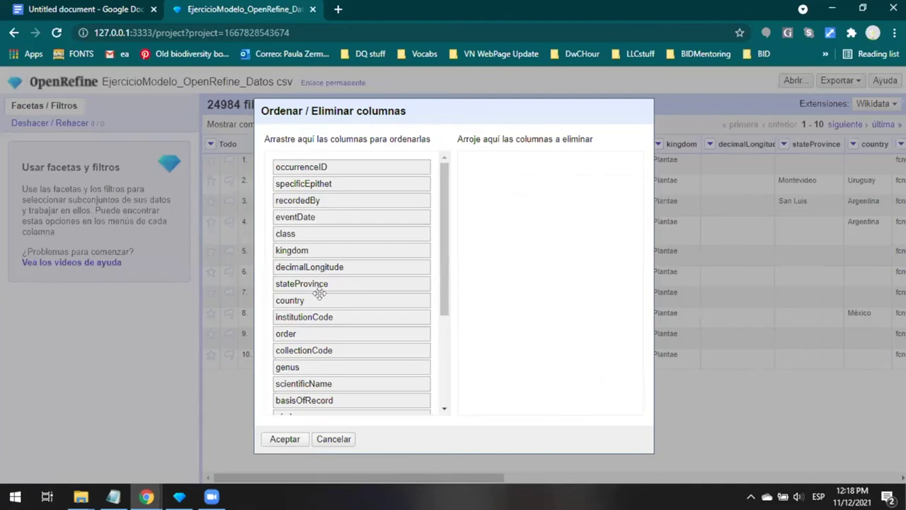
drag(446, 195, 443, 361)
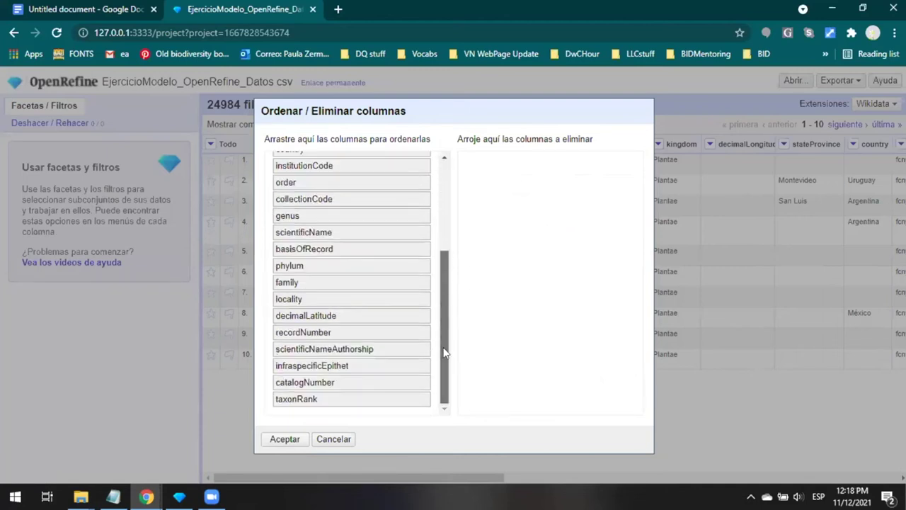
drag(348, 315, 353, 176)
scroll(441, 293, up, 3)
drag(338, 288, 349, 234)
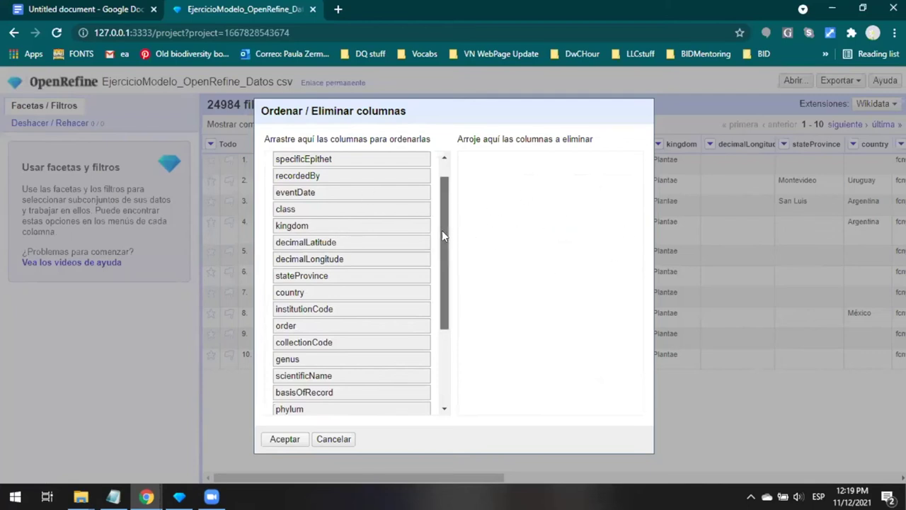
Mark the recordNumber column for removal and apply the column changes
drag(442, 230, 450, 340)
drag(322, 332, 526, 224)
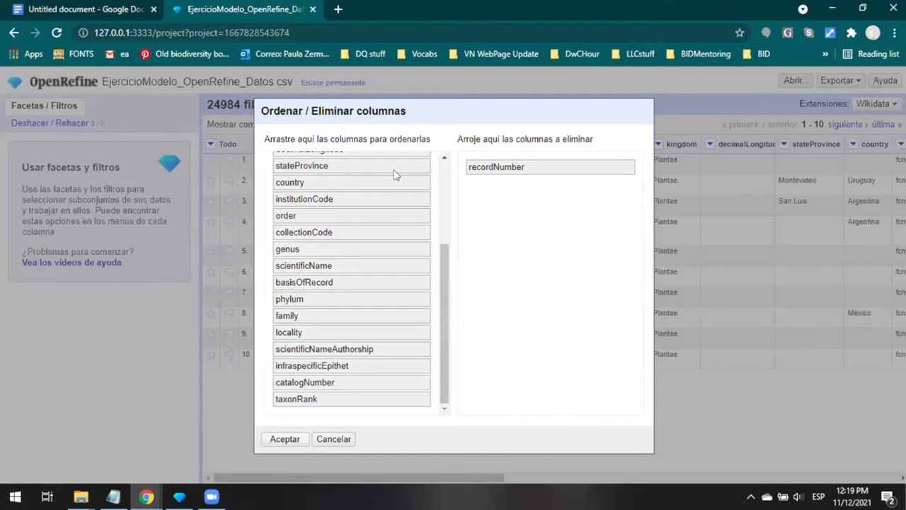
click(285, 439)
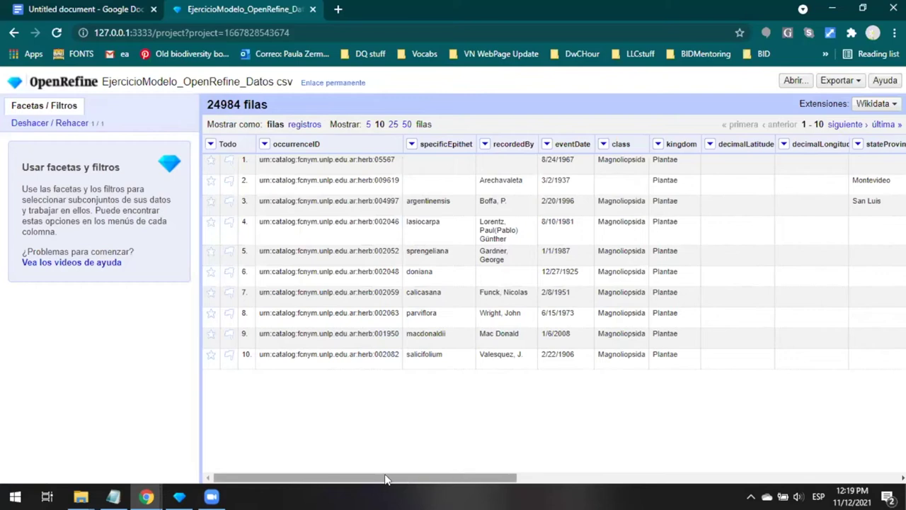
drag(382, 479, 708, 478)
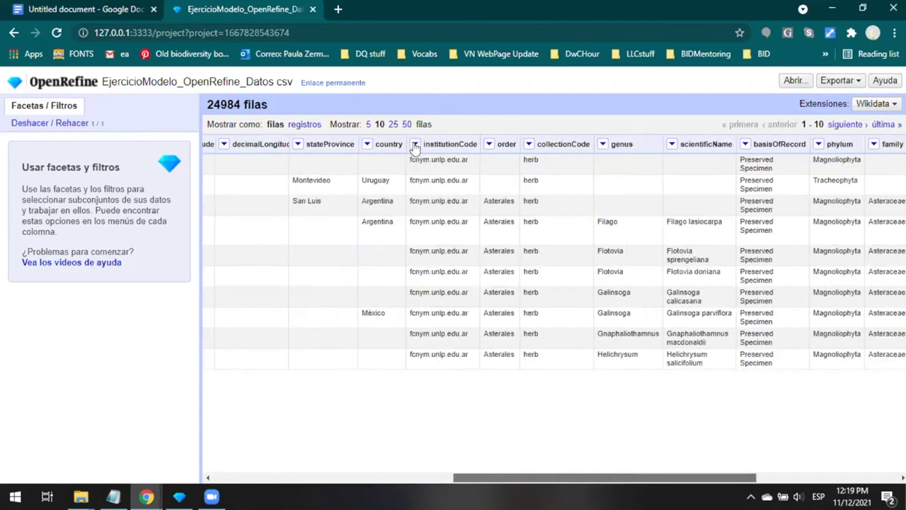
scroll(538, 342, right, 3)
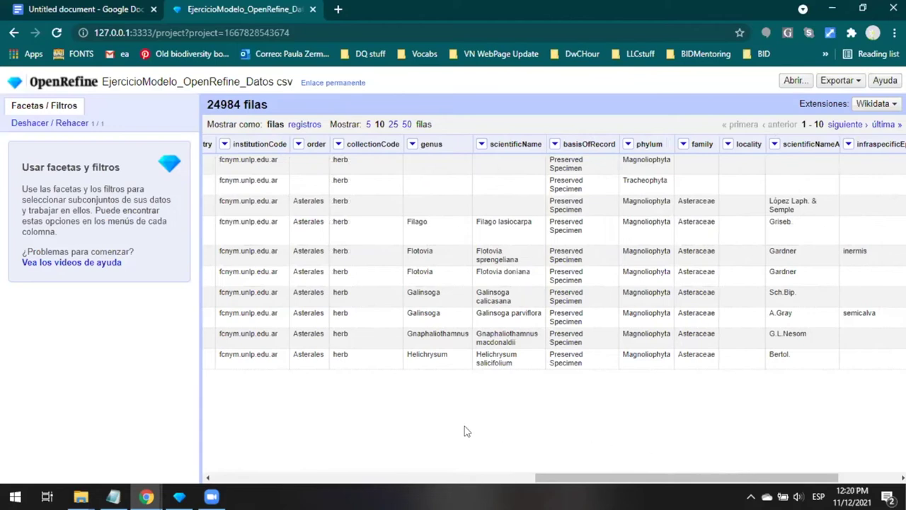
Start joining columns from specificEpithet, include genus in the selection and order it before specificEpithet
scroll(427, 421, right, 5)
scroll(382, 419, left, 12)
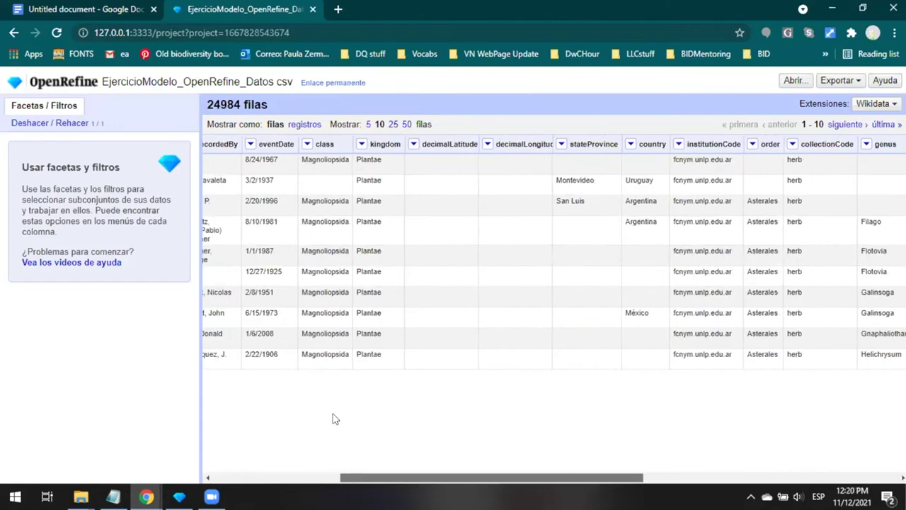
scroll(407, 150, left, 4)
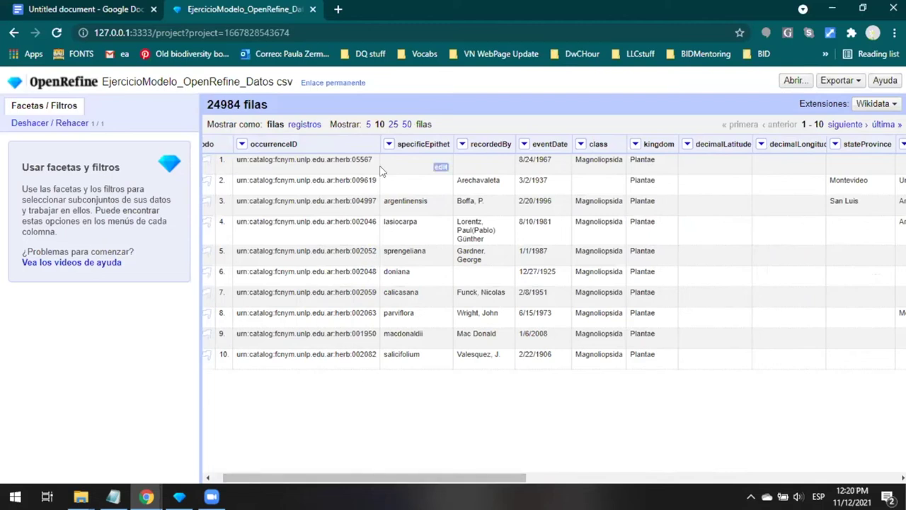
click(389, 144)
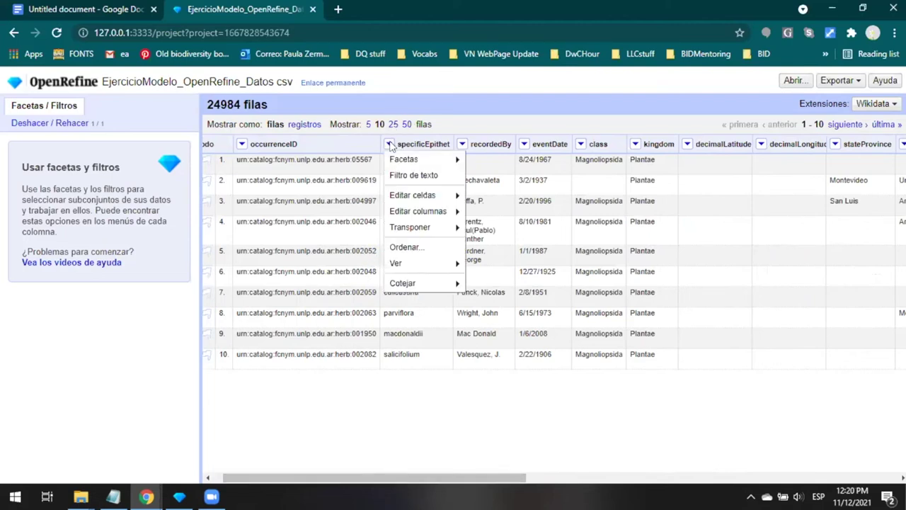
mouse_move(430, 211)
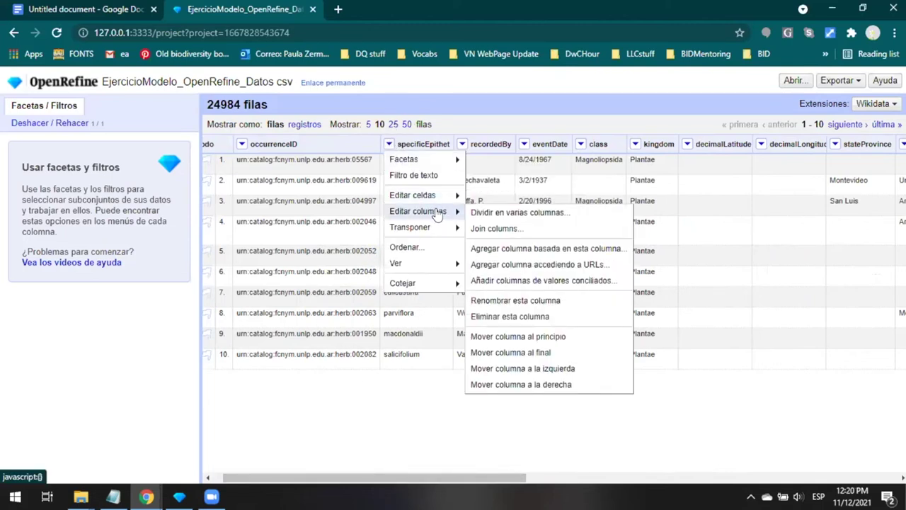
click(482, 230)
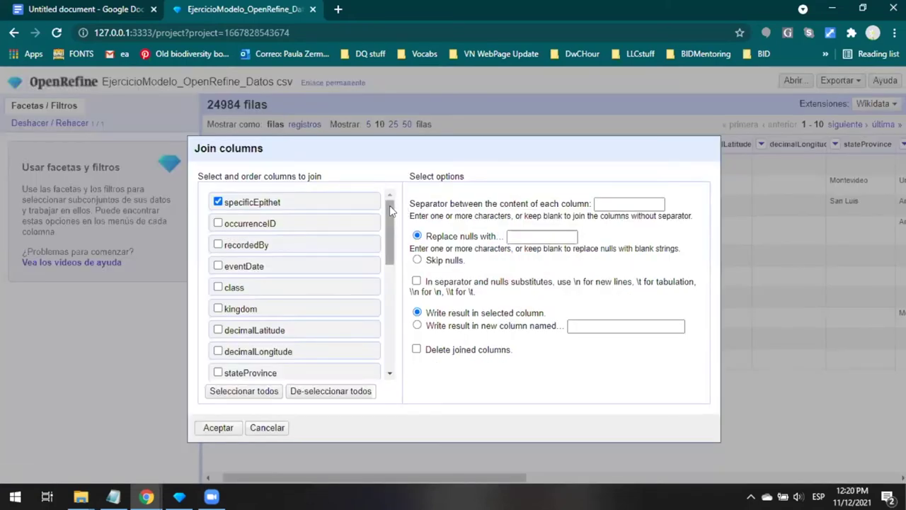
click(390, 209)
drag(390, 210, 269, 267)
click(218, 314)
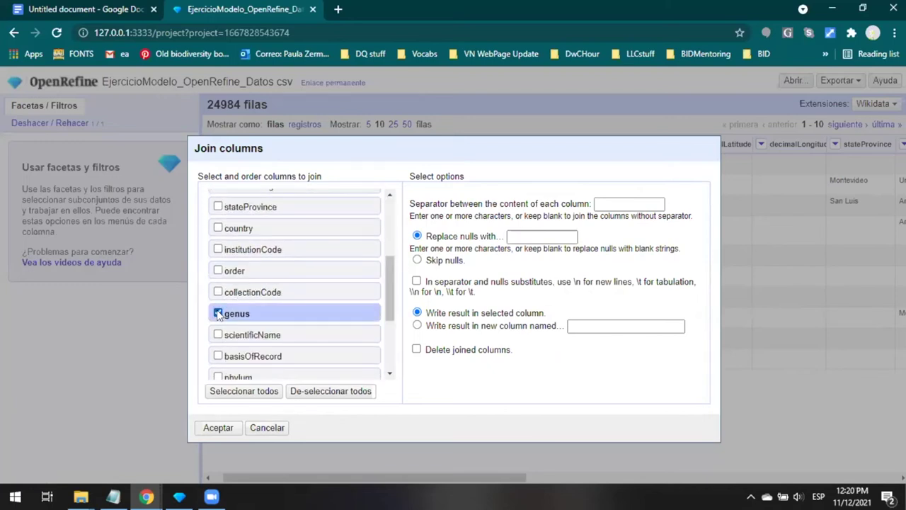
drag(327, 313, 326, 201)
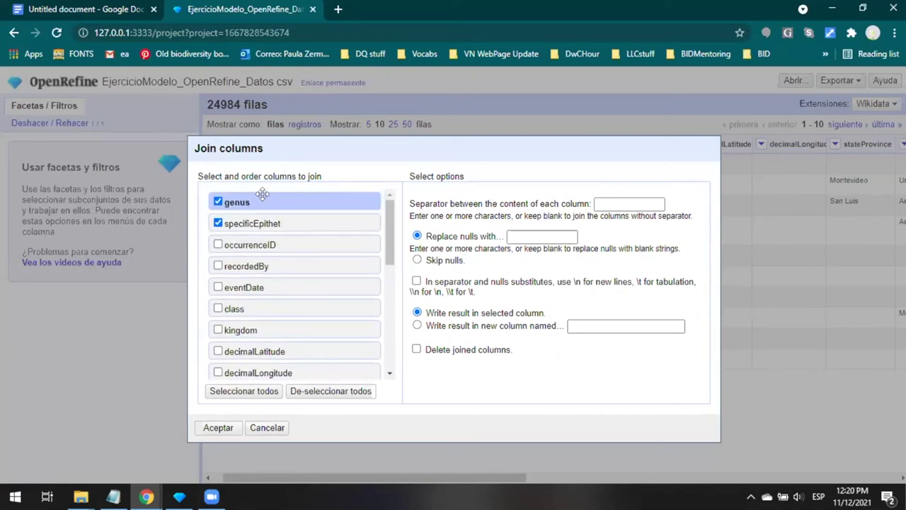
Join genus and specificEpithet with a space separator, skipping nulls, and write the result in a new column named Concat_sciName
click(608, 200)
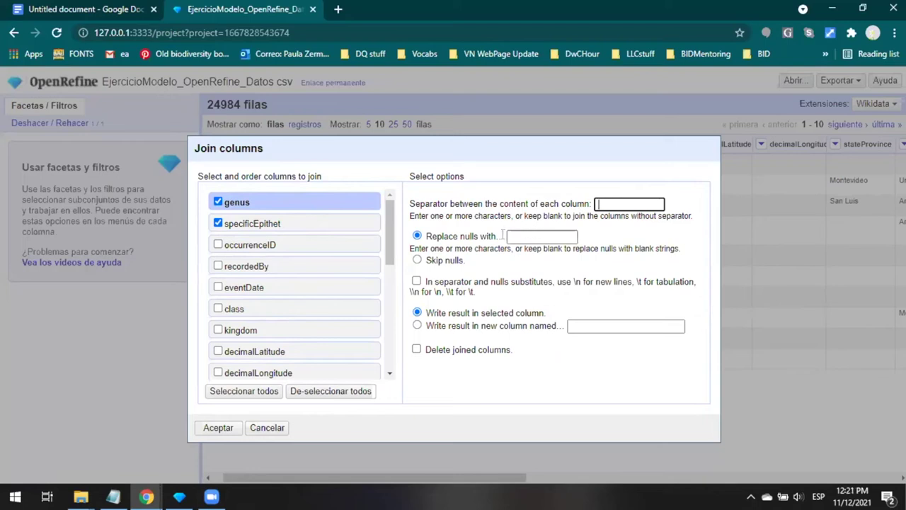
click(418, 261)
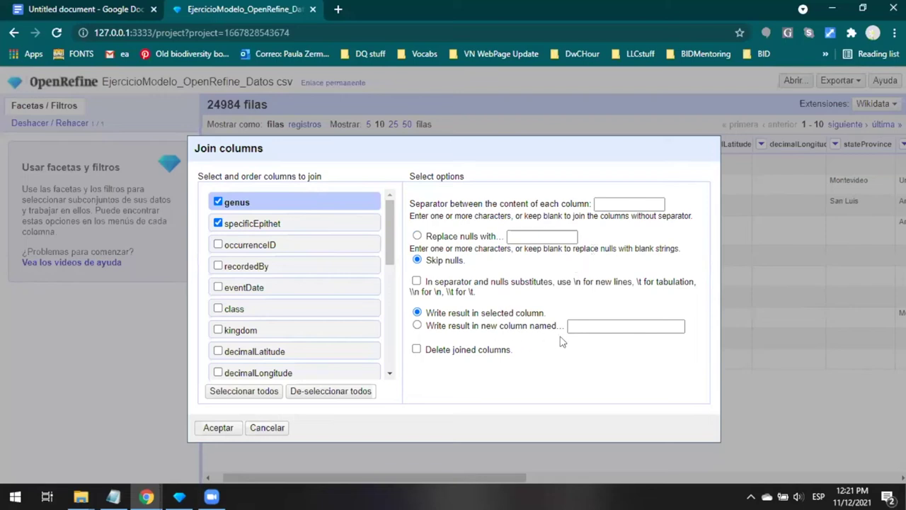
click(418, 327)
click(593, 325)
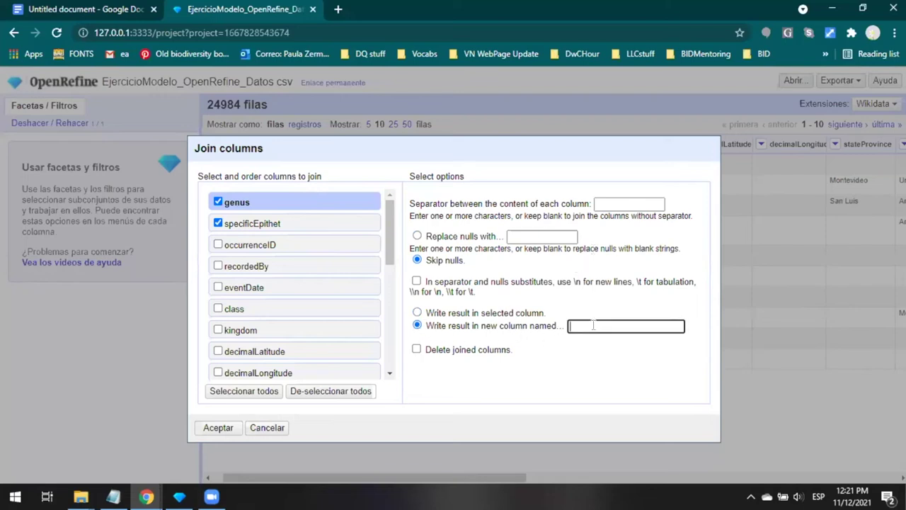
text(Concat_sc)
text(iName)
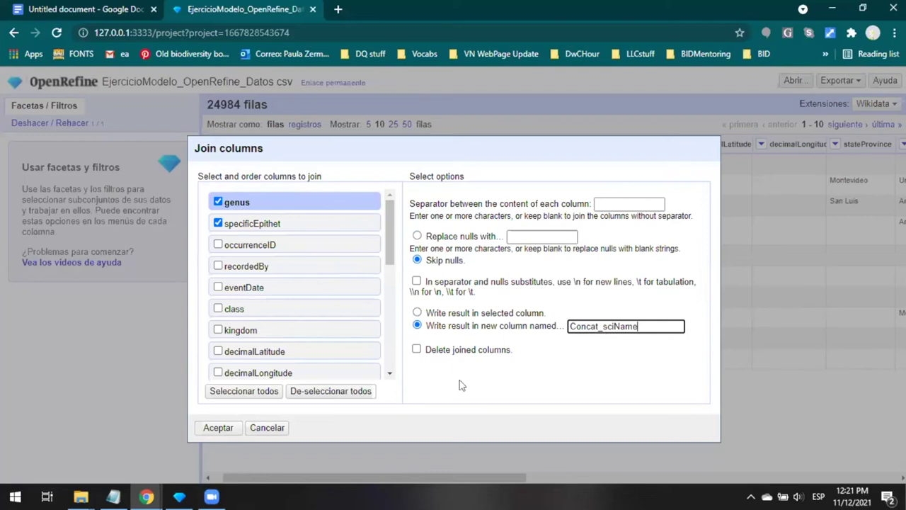
click(218, 429)
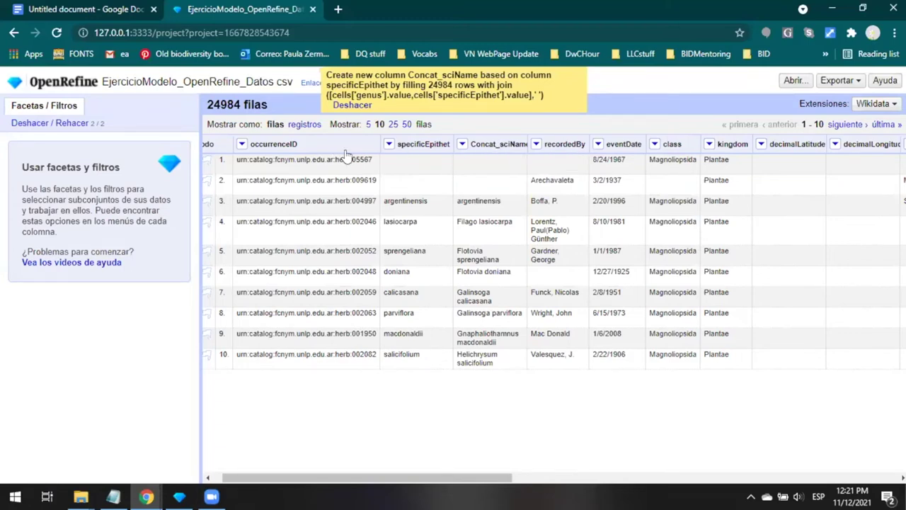
Reorder the project's columns so that genus sits directly between occurrenceID and specificEpithet, and apply the new order
scroll(223, 177, left, 1)
click(211, 144)
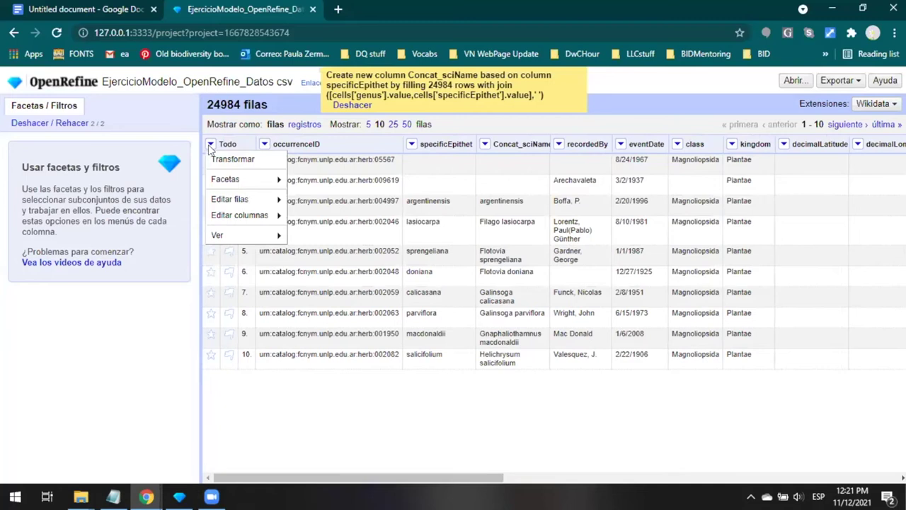
mouse_move(247, 216)
click(306, 217)
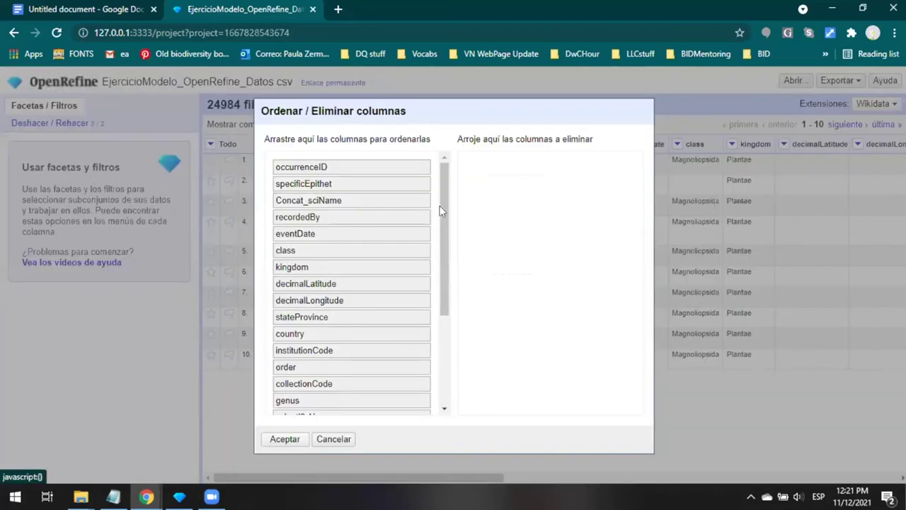
scroll(365, 293, down, 3)
drag(300, 268, 301, 185)
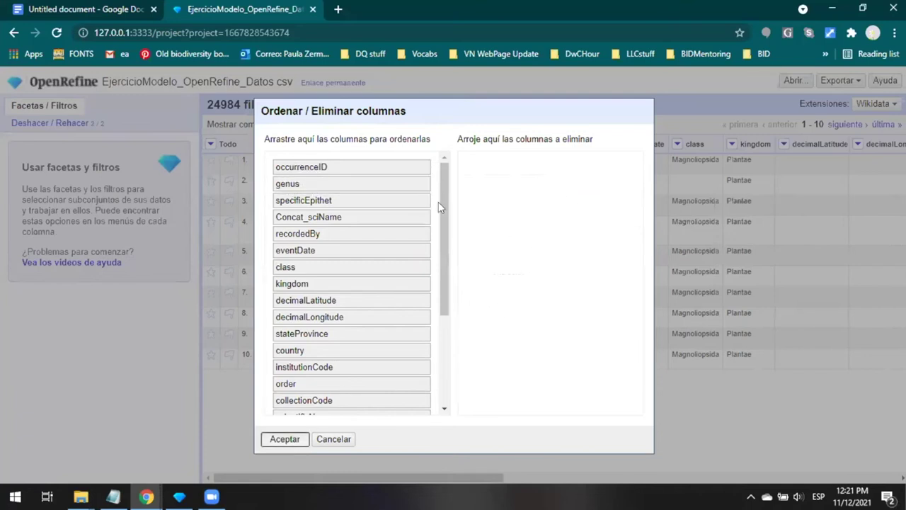
key(Return)
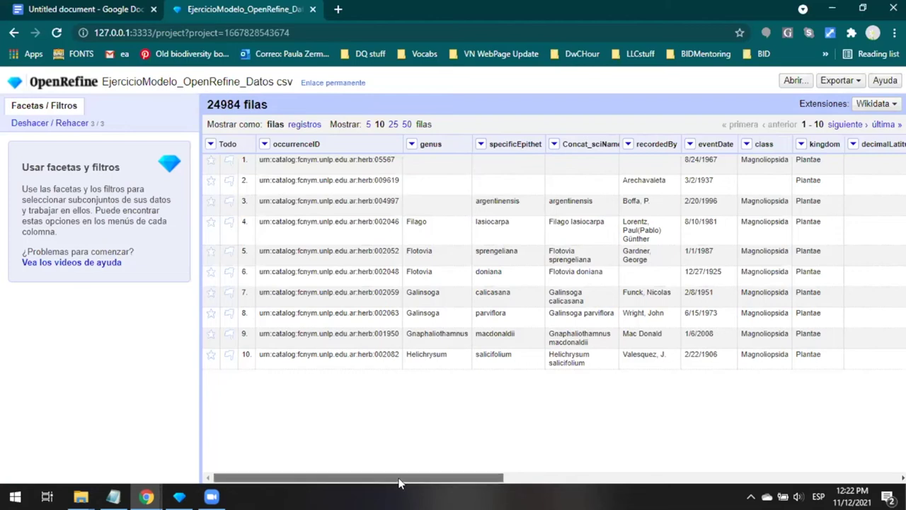
Split the eventDate column into several columns at the "/" separator, interpreting cell types and keeping the original column
drag(400, 480, 491, 477)
scroll(407, 204, right, 1)
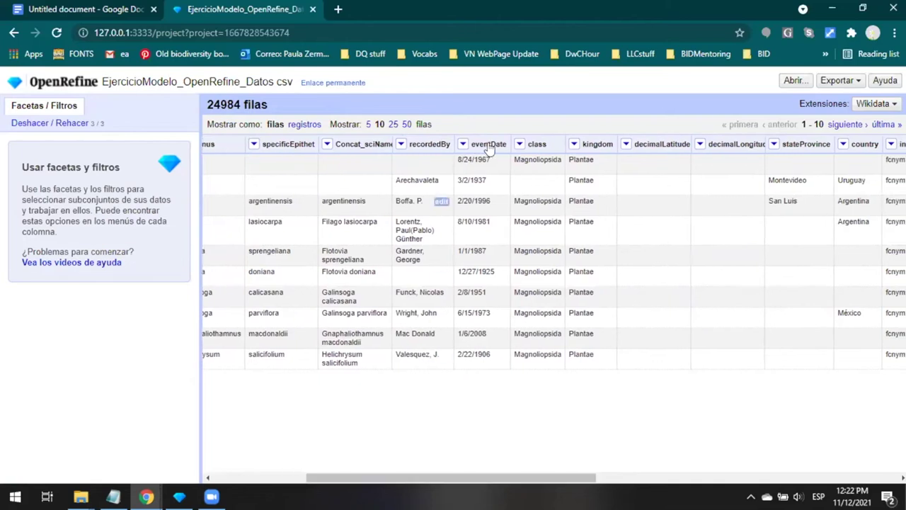
mouse_move(486, 170)
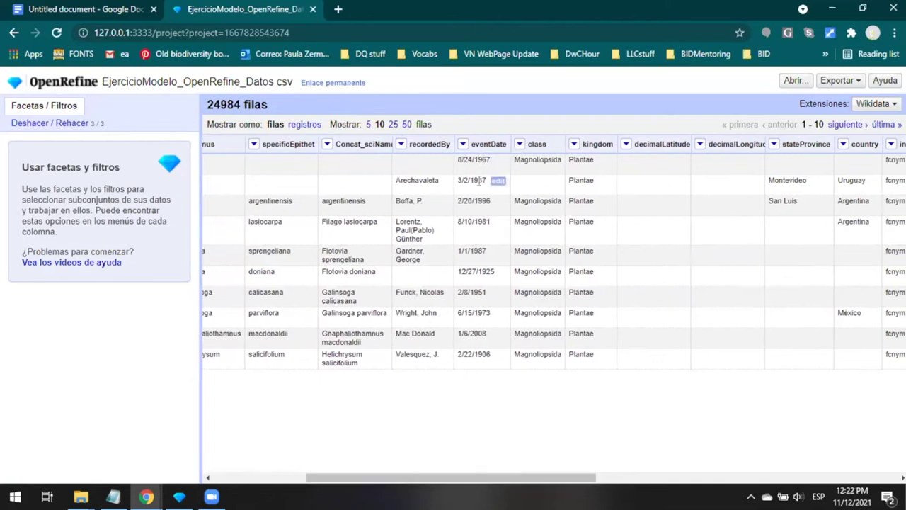
mouse_move(476, 186)
drag(458, 163, 480, 161)
click(477, 160)
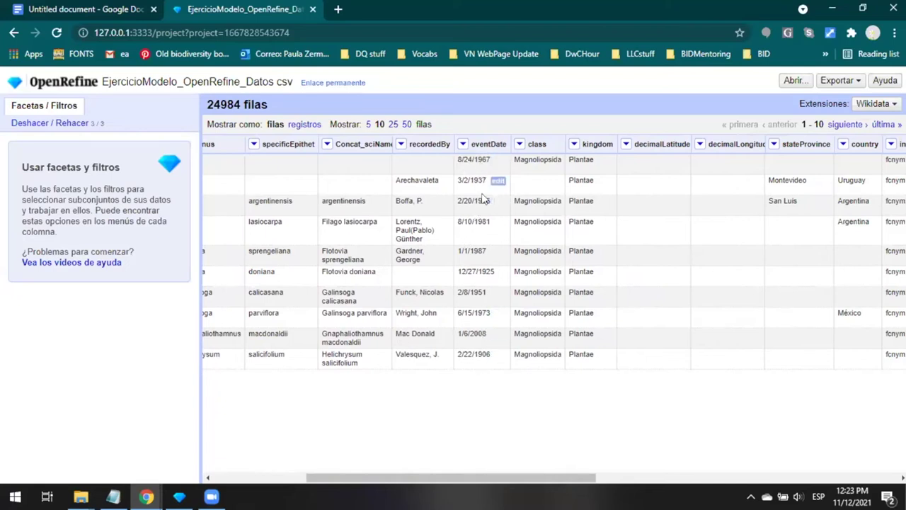
click(463, 144)
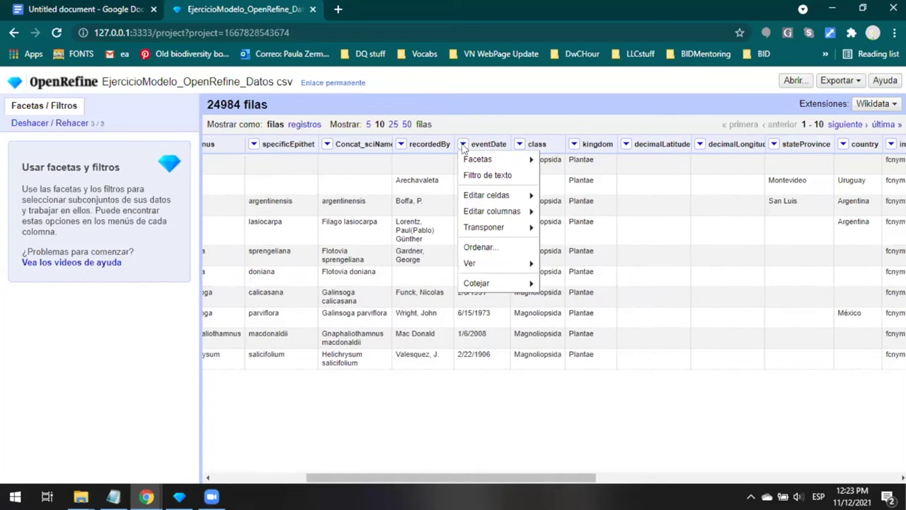
mouse_move(514, 212)
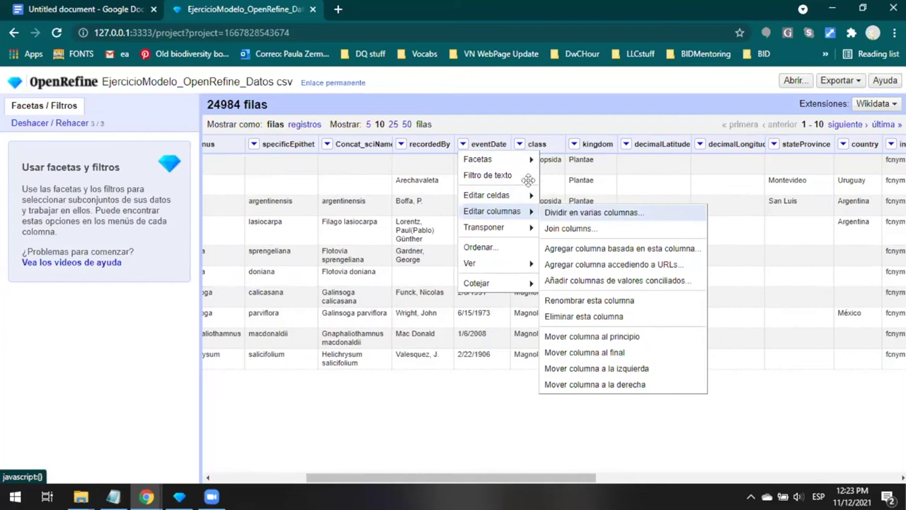
click(573, 213)
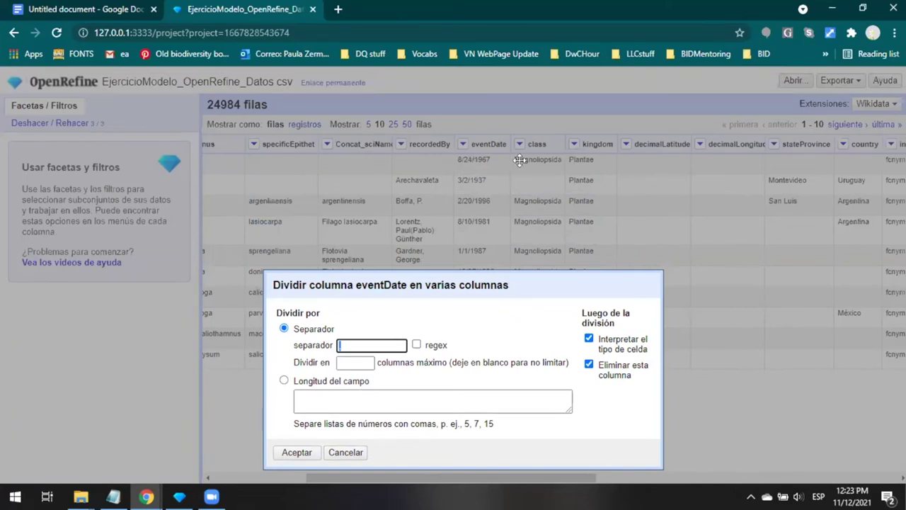
drag(514, 285, 511, 197)
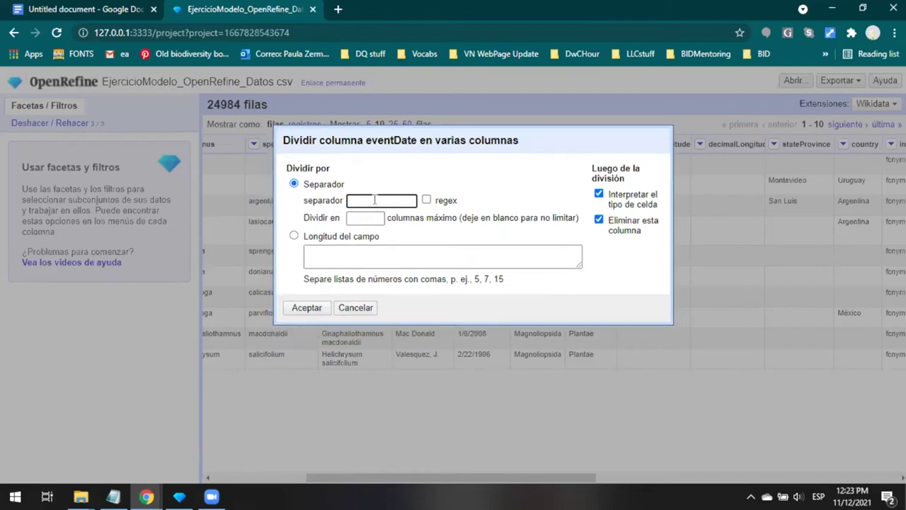
key(alt+shift)
text(/)
click(598, 221)
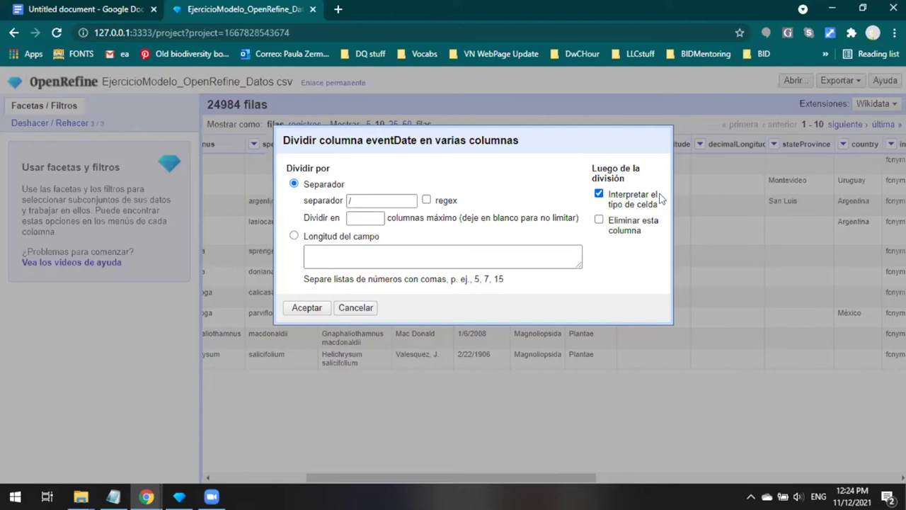
click(301, 311)
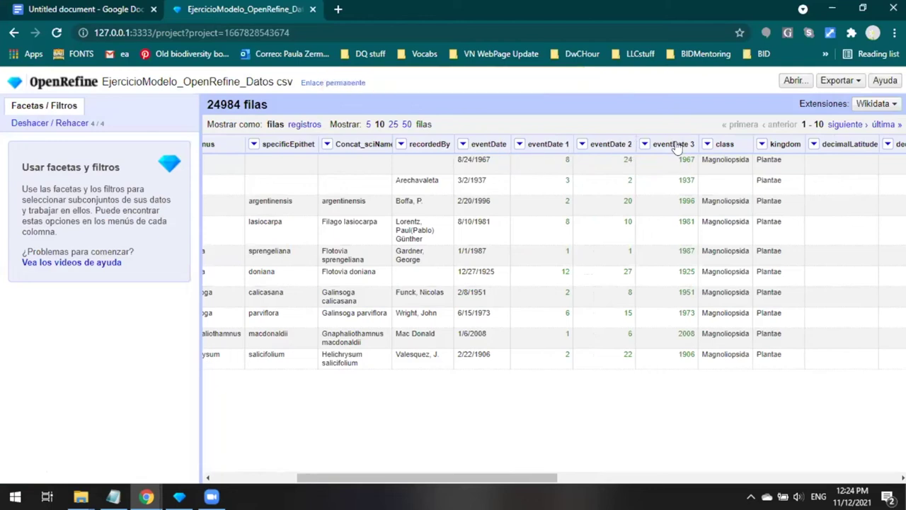
Rename the eventDate 1 column as mes
click(520, 144)
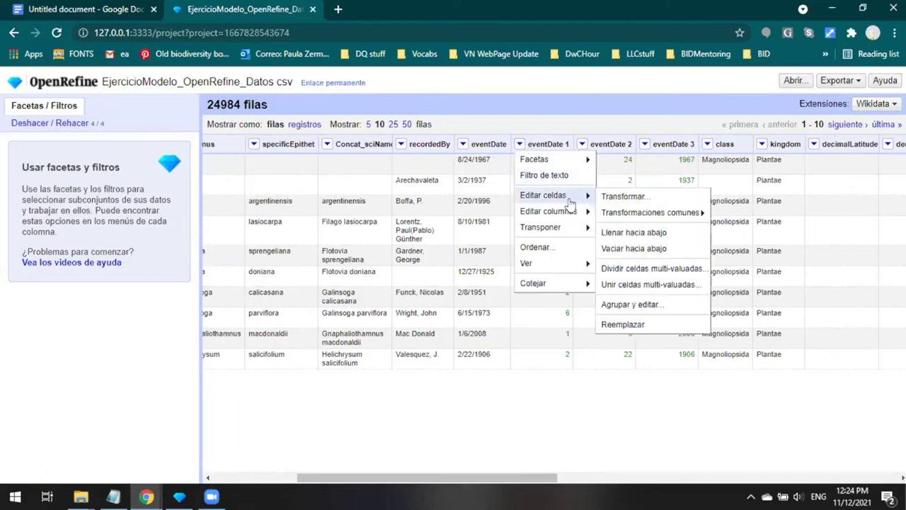
mouse_move(572, 211)
click(613, 300)
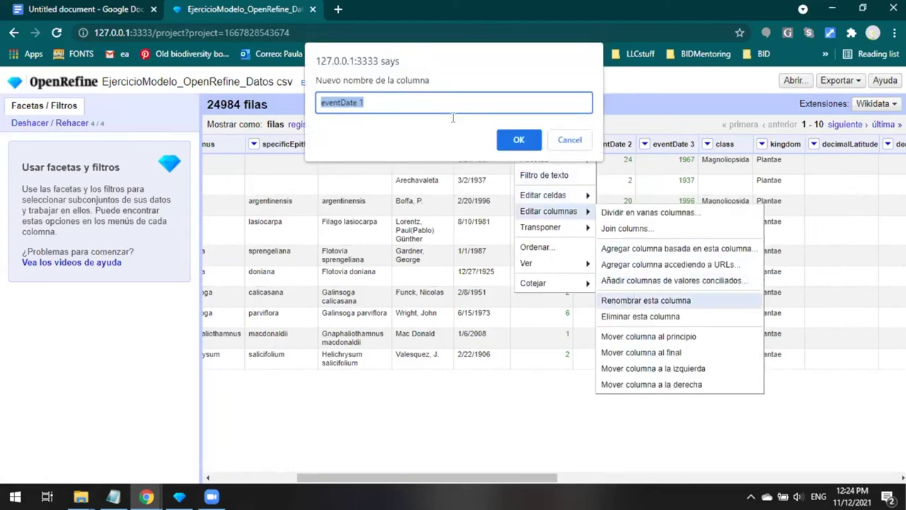
text(mes)
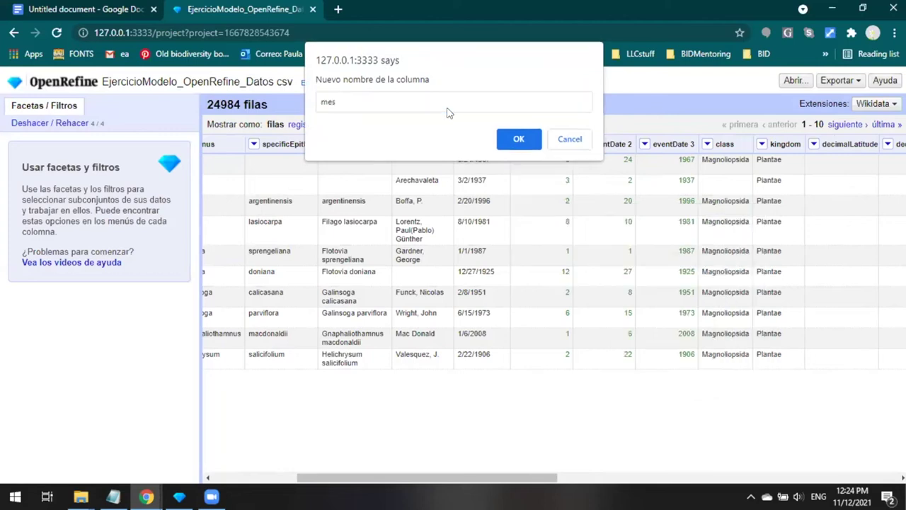
click(519, 139)
Rename the eventDate 2 column as día
click(555, 144)
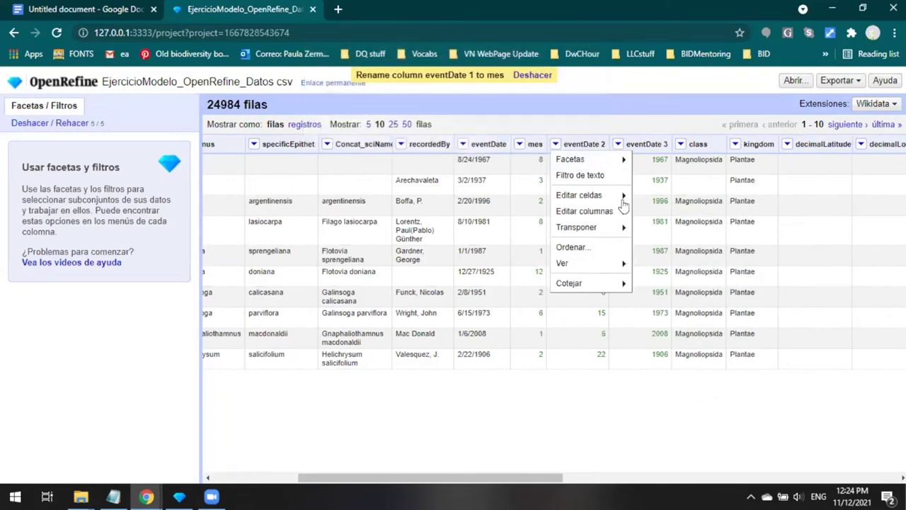
mouse_move(625, 211)
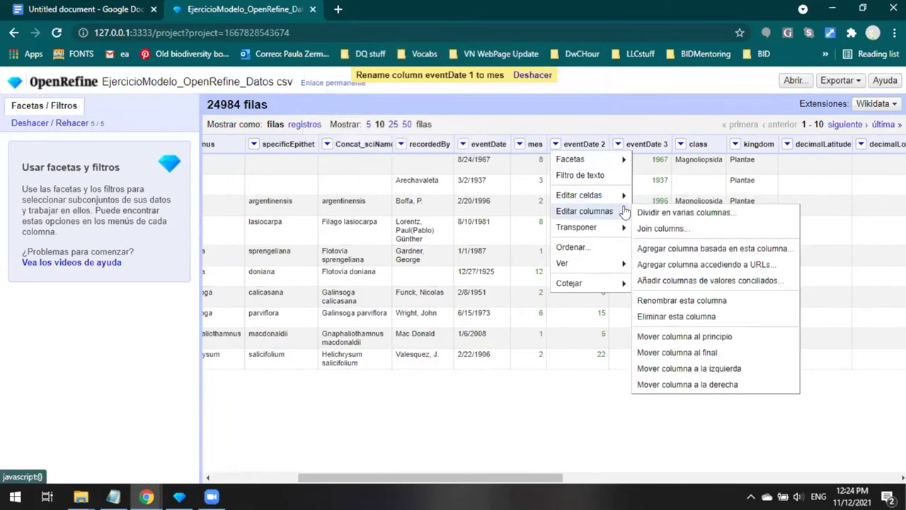
click(665, 303)
text(día)
key(Return)
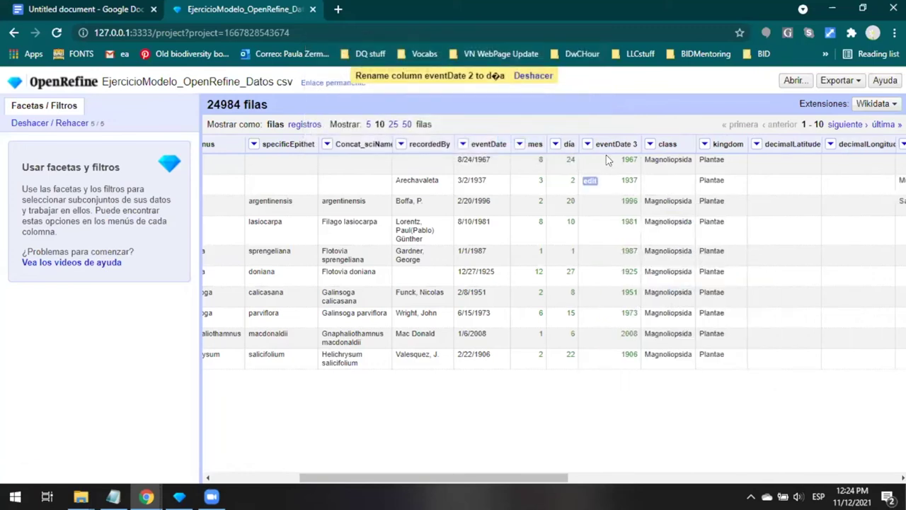
Rename the eventDate 3 column as año
click(587, 144)
mouse_move(651, 212)
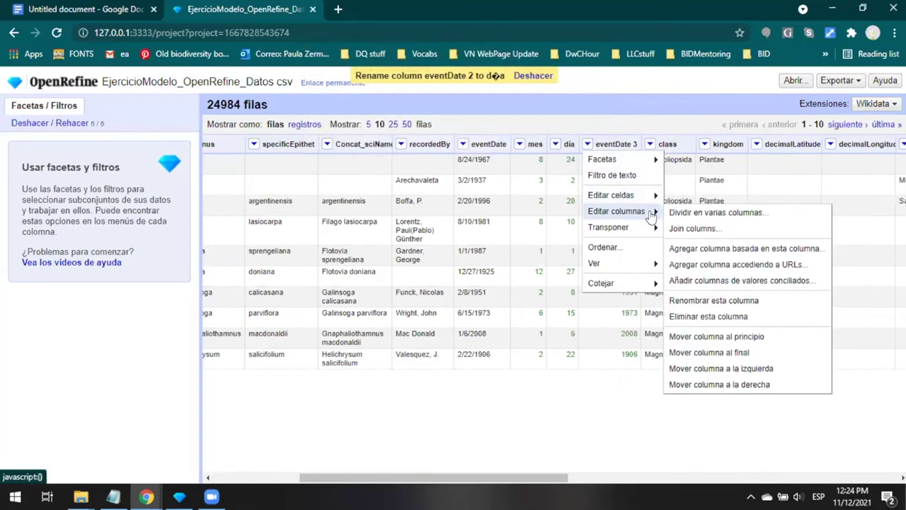
click(678, 301)
text(año)
key(Return)
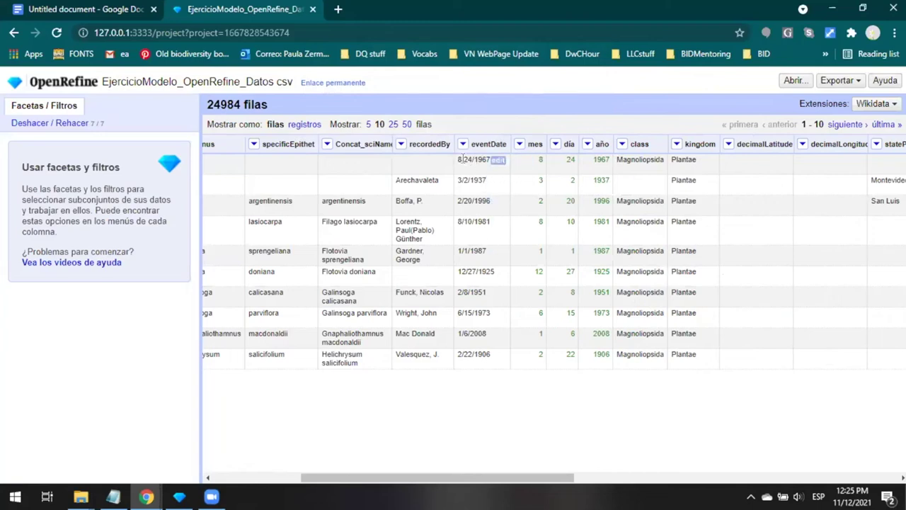
Create a text facet on the kingdom column
drag(460, 310, 477, 312)
drag(385, 478, 277, 474)
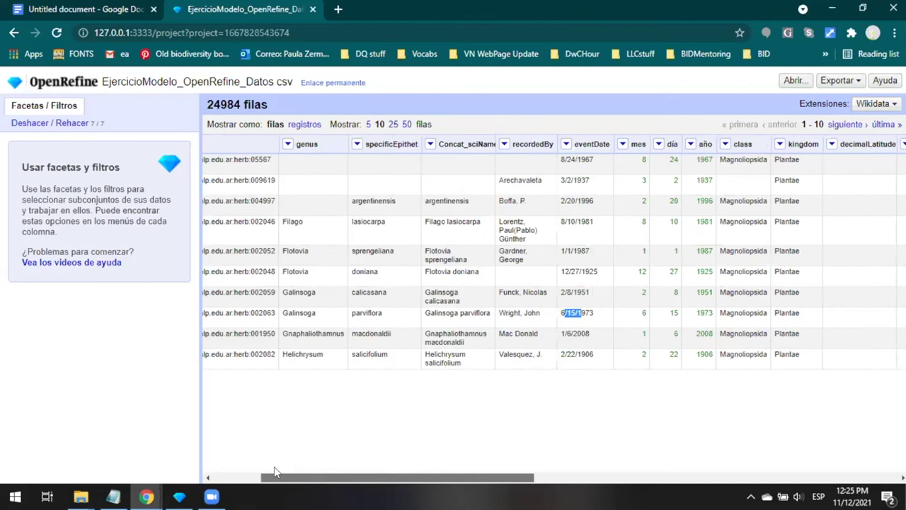
drag(276, 473, 486, 479)
click(502, 144)
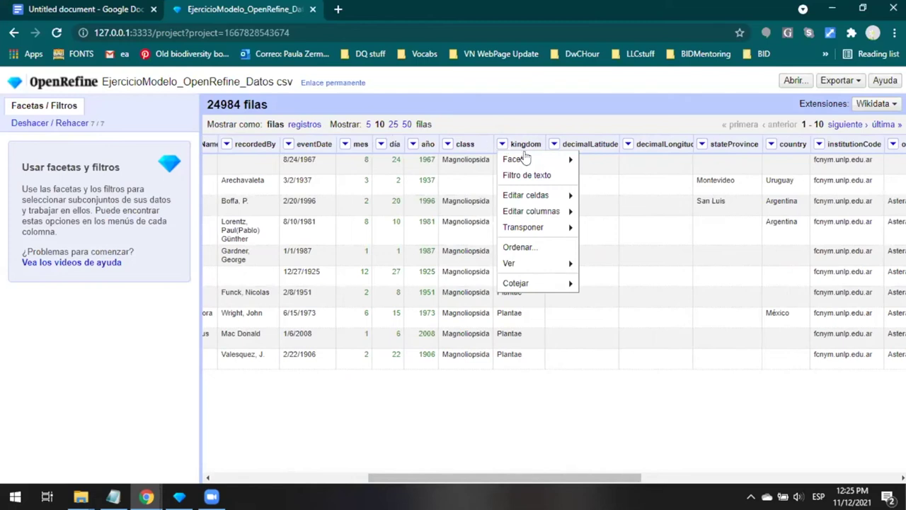
mouse_move(537, 161)
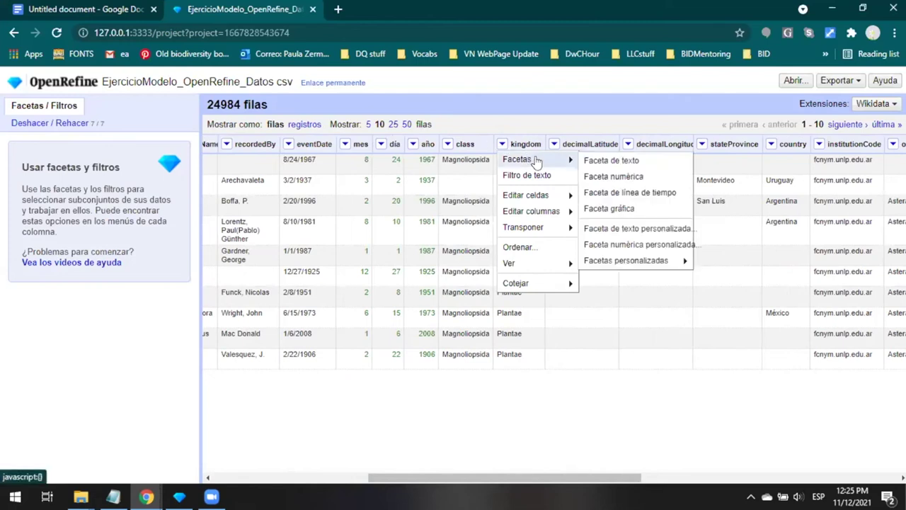
click(652, 163)
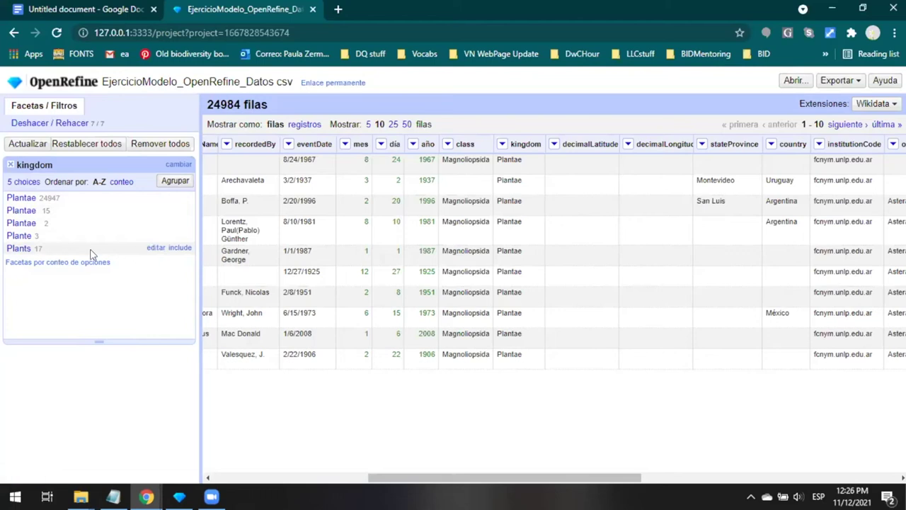
Replace the value Plants with Plantae across the kingdom column through its facet
click(155, 249)
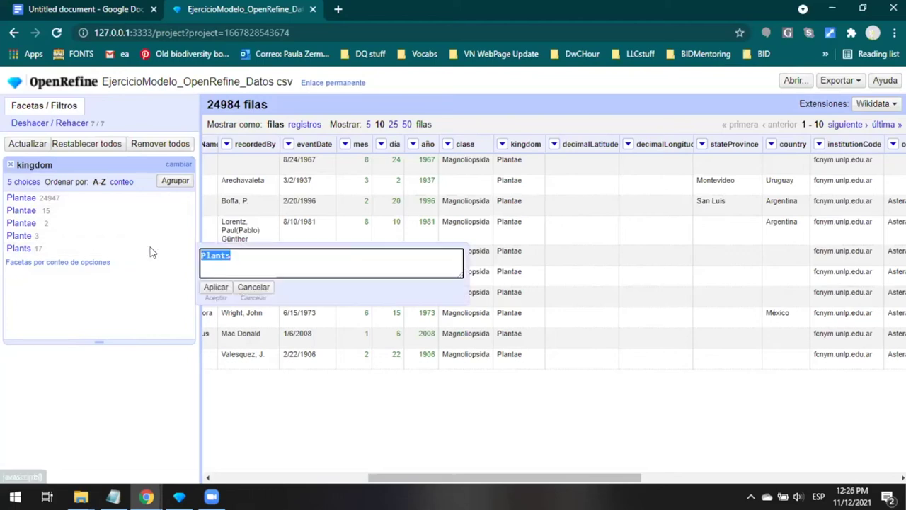
click(257, 254)
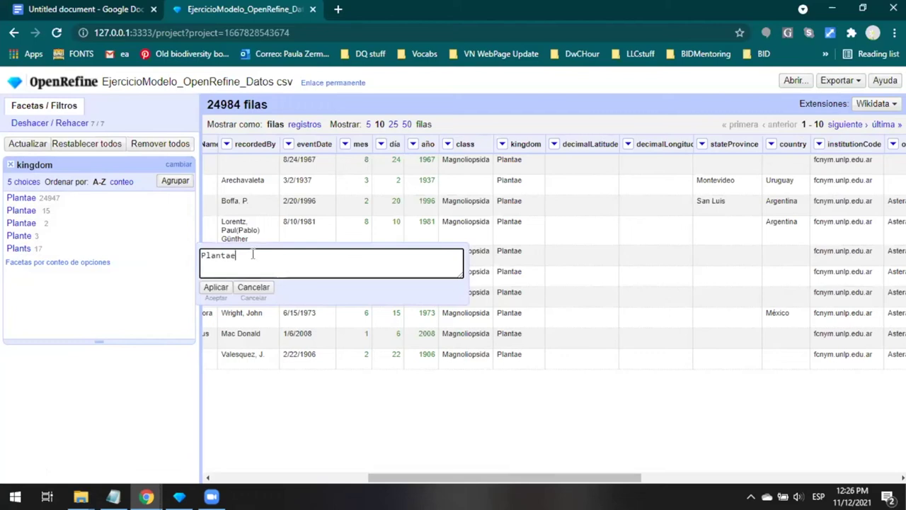
click(213, 288)
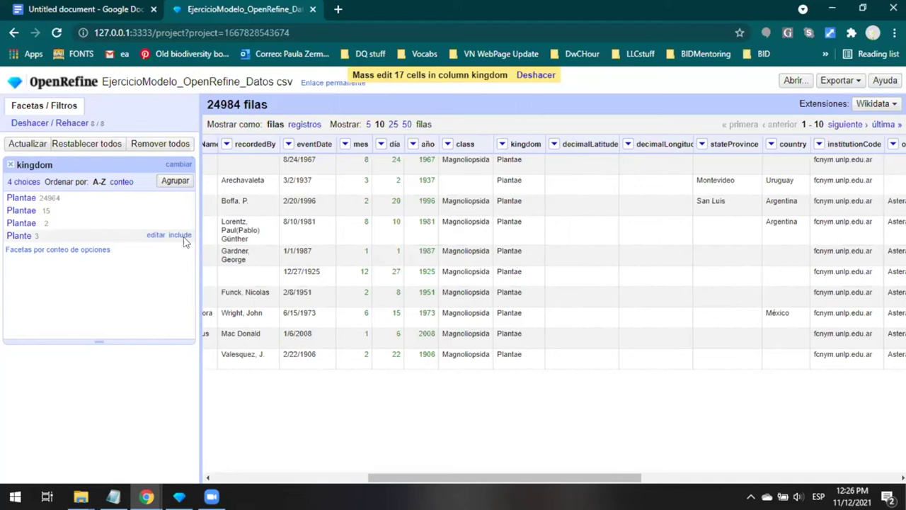
Correct the misspelled kingdom value Plante to Plantae in all its cells through the facet
mouse_move(154, 238)
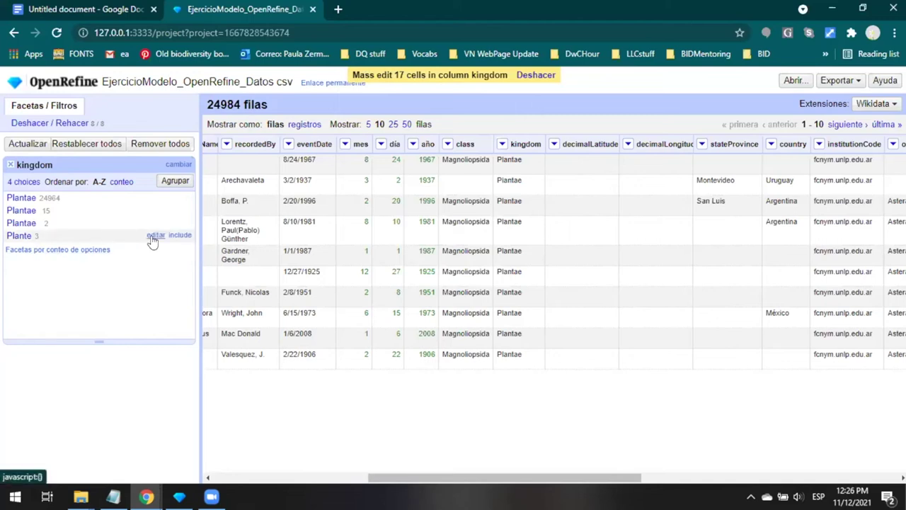
click(154, 235)
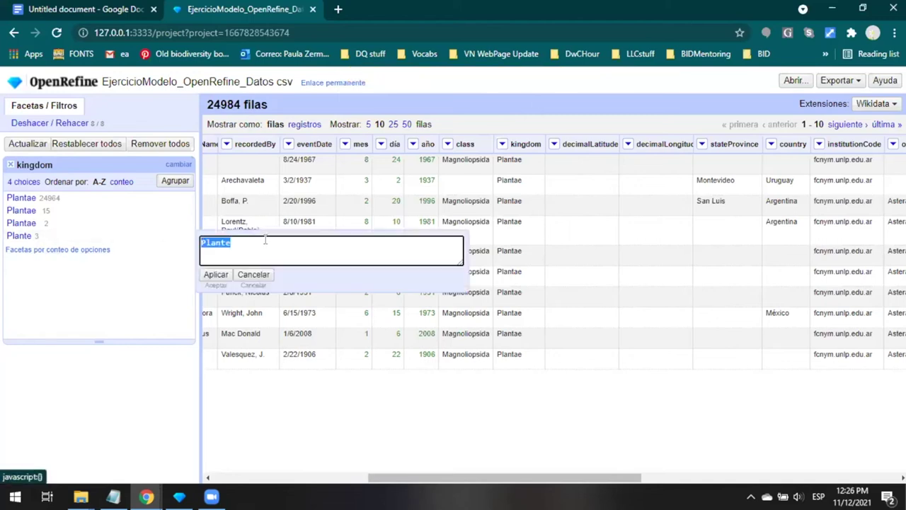
click(265, 240)
key(BackSpace)
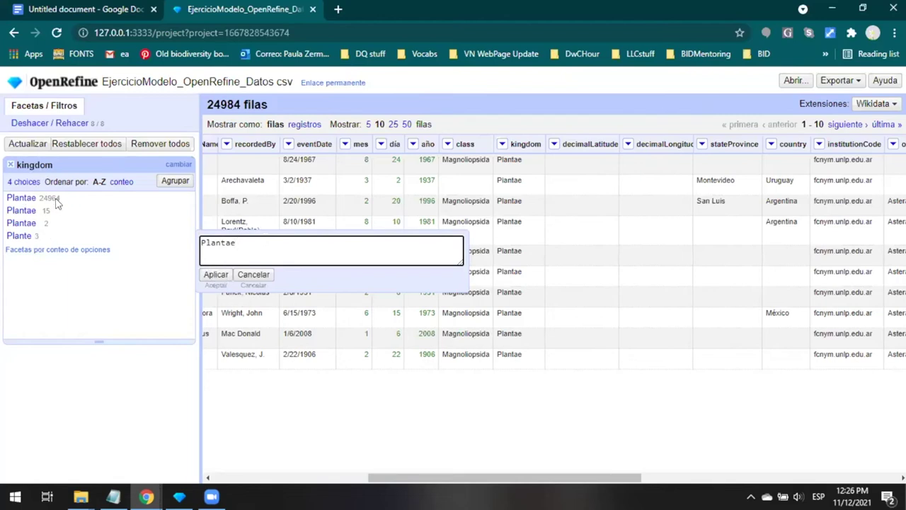
click(216, 274)
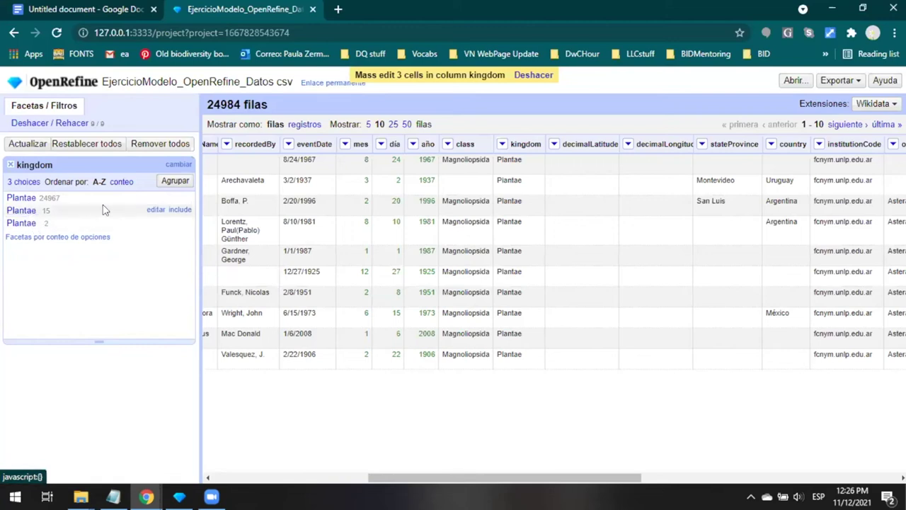
Edit the second Plantae choice in the kingdom facet to remove its trailing space, and apply the change
click(154, 211)
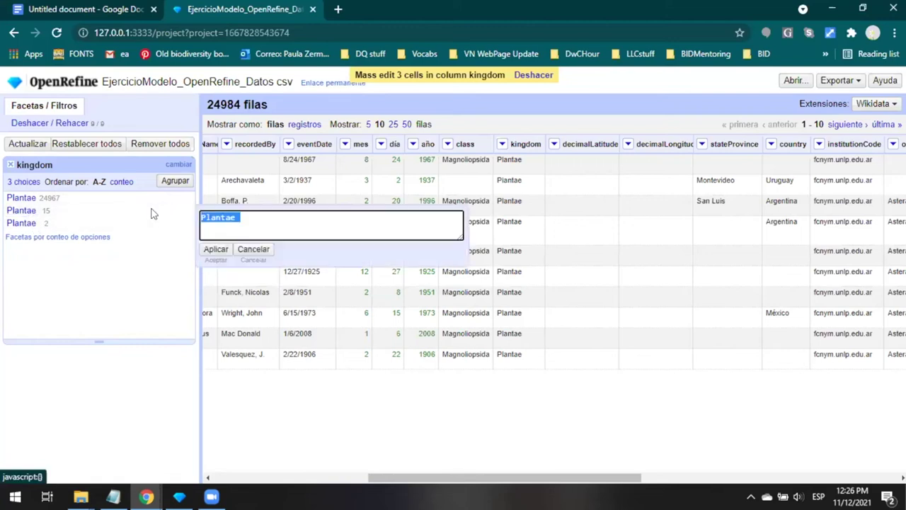
click(245, 215)
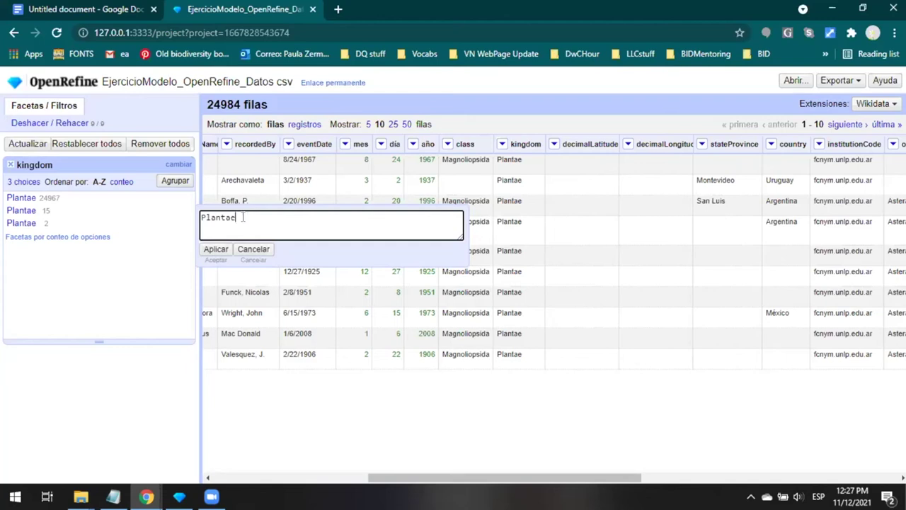
click(216, 252)
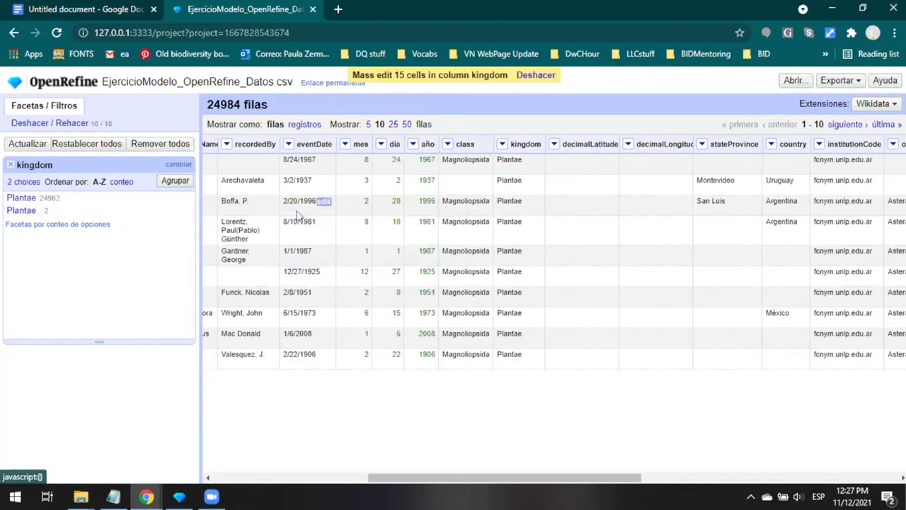
Trim leading and trailing spaces from all cells in the kingdom column with the common transformation
click(502, 143)
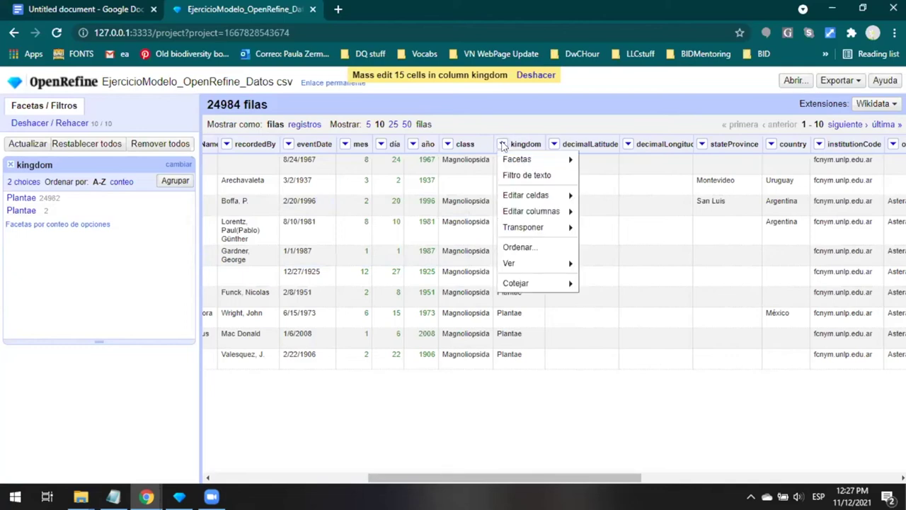
mouse_move(533, 211)
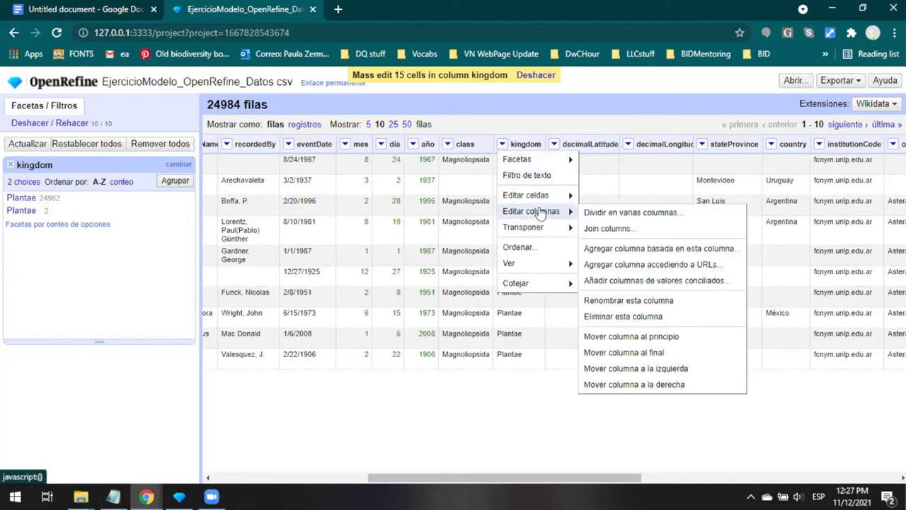
mouse_move(547, 197)
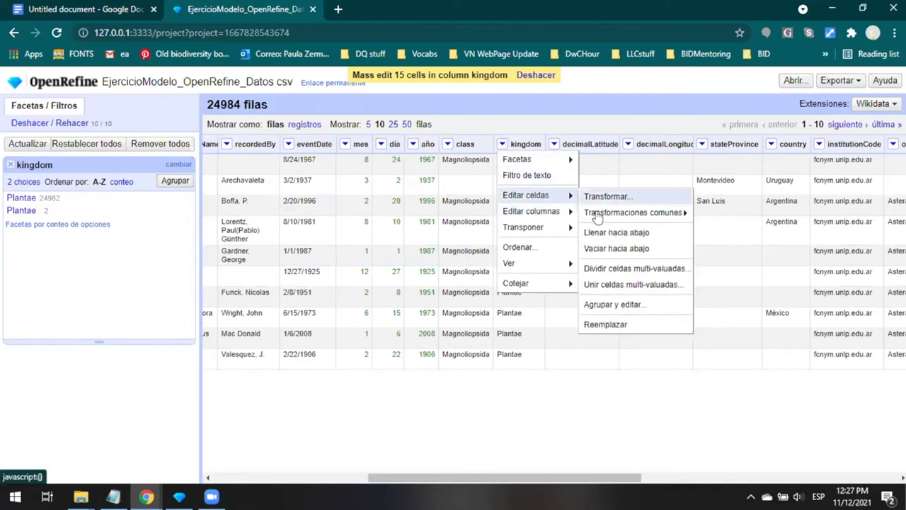
mouse_move(596, 217)
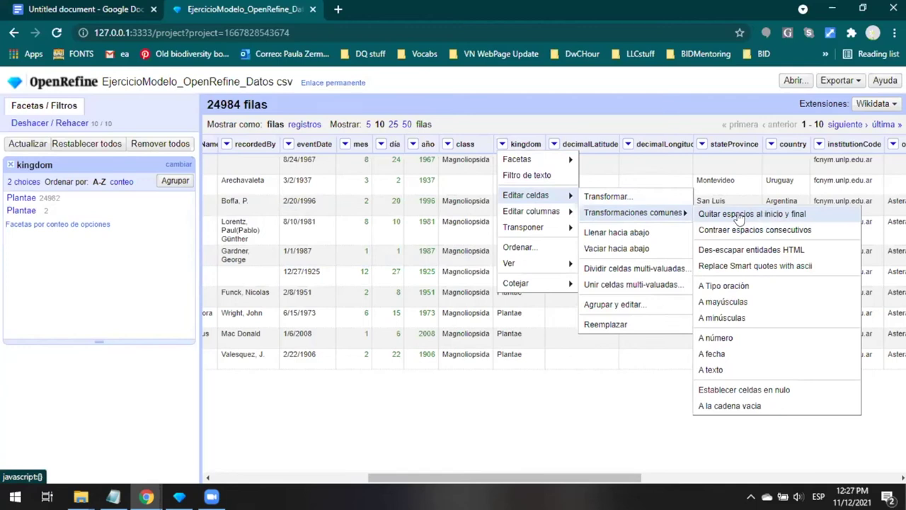
click(738, 215)
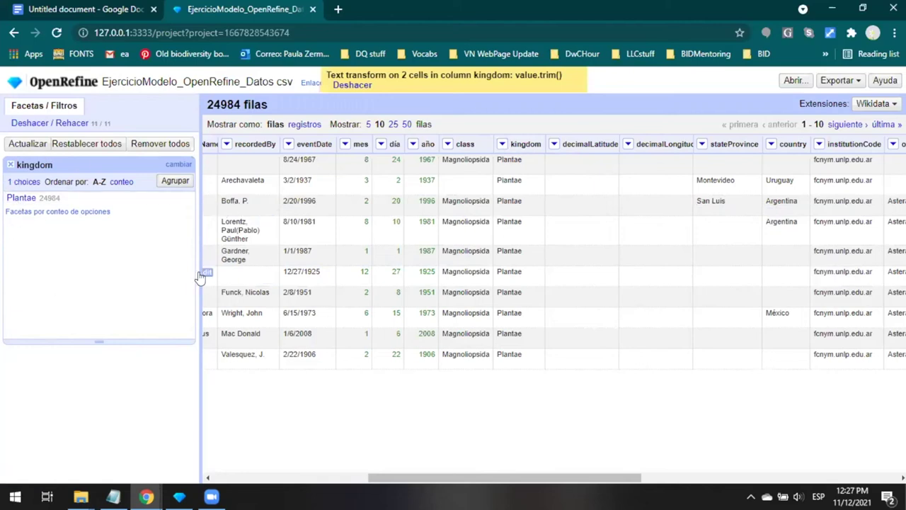
Remove the kingdom facet and create a text facet on stateProvince, sorted by count
drag(518, 478, 650, 477)
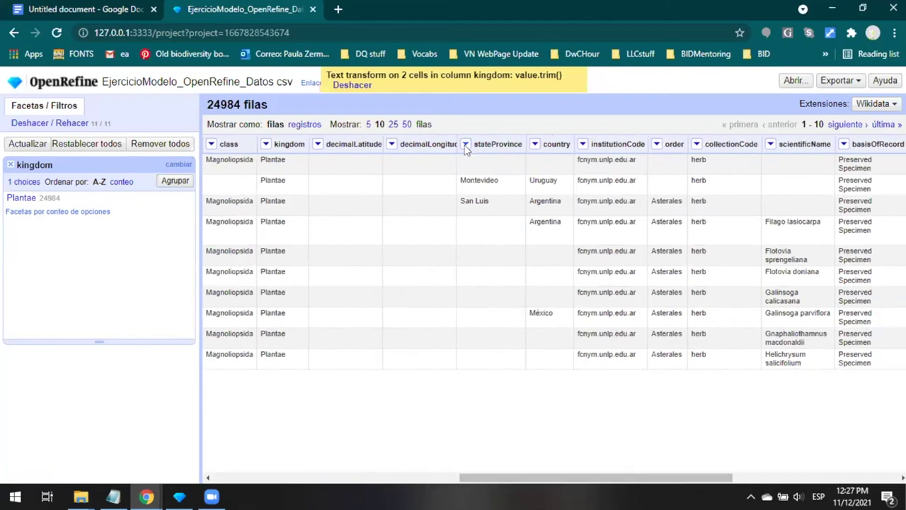
click(466, 145)
click(10, 164)
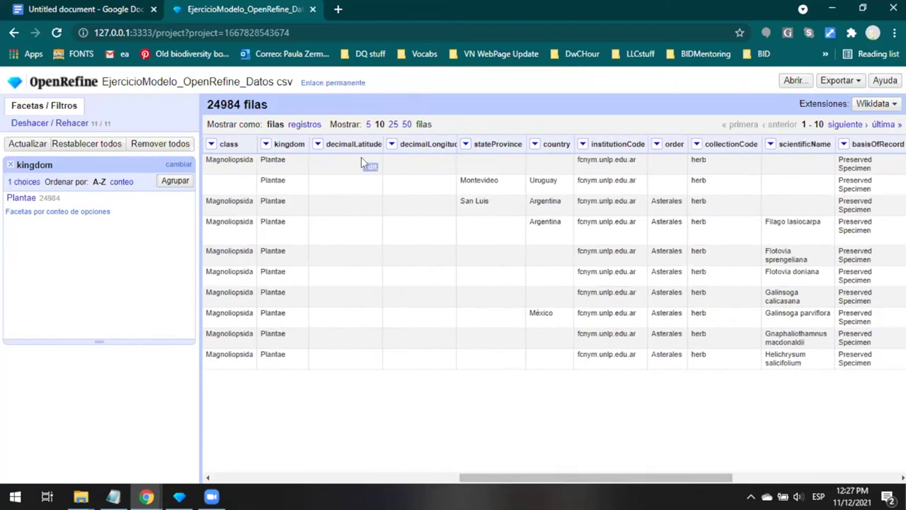
click(10, 165)
click(466, 145)
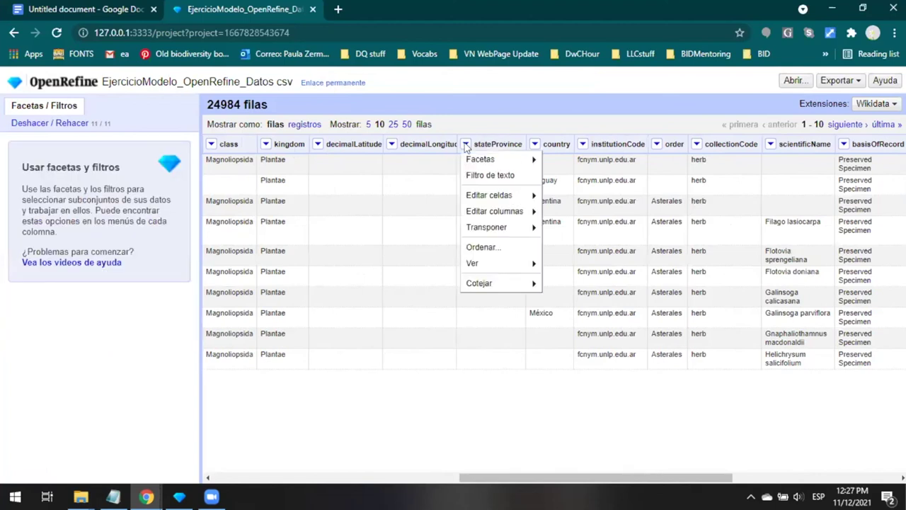
mouse_move(481, 160)
click(550, 160)
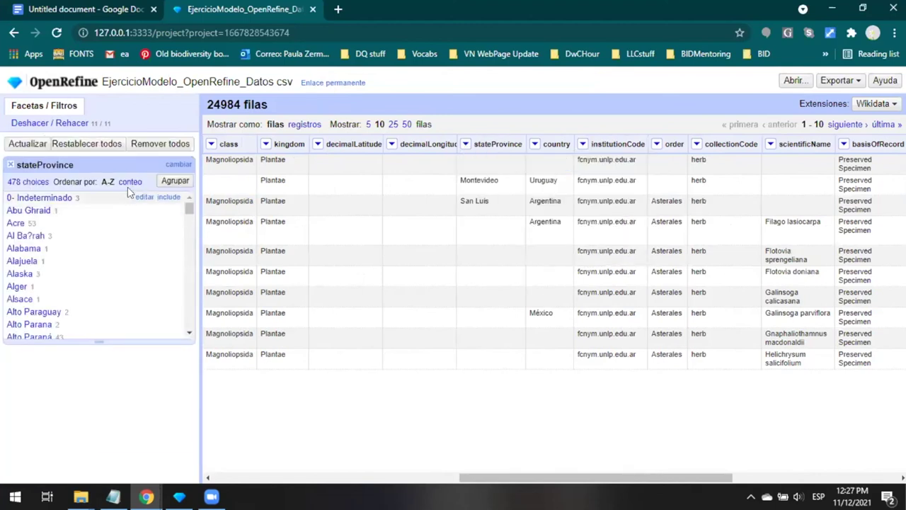
click(131, 181)
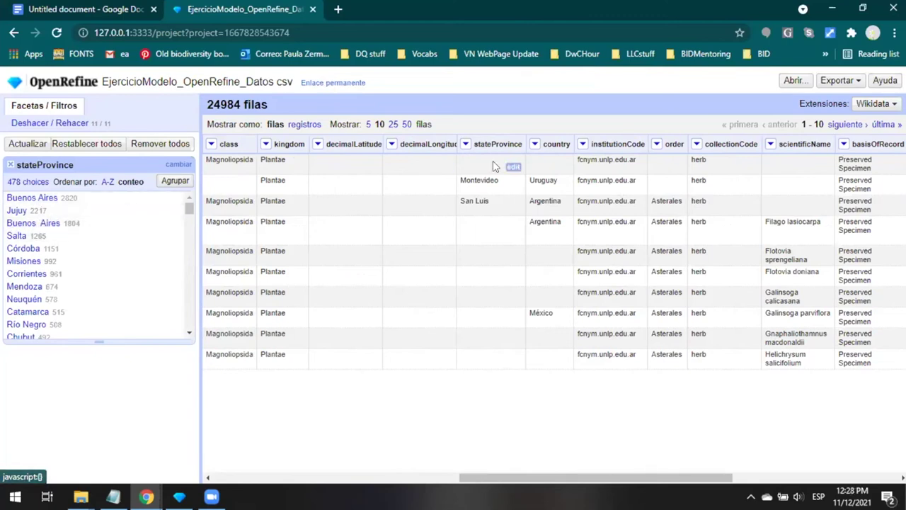
Collapse consecutive spaces in the stateProvince column's cells and remove its facet
click(465, 145)
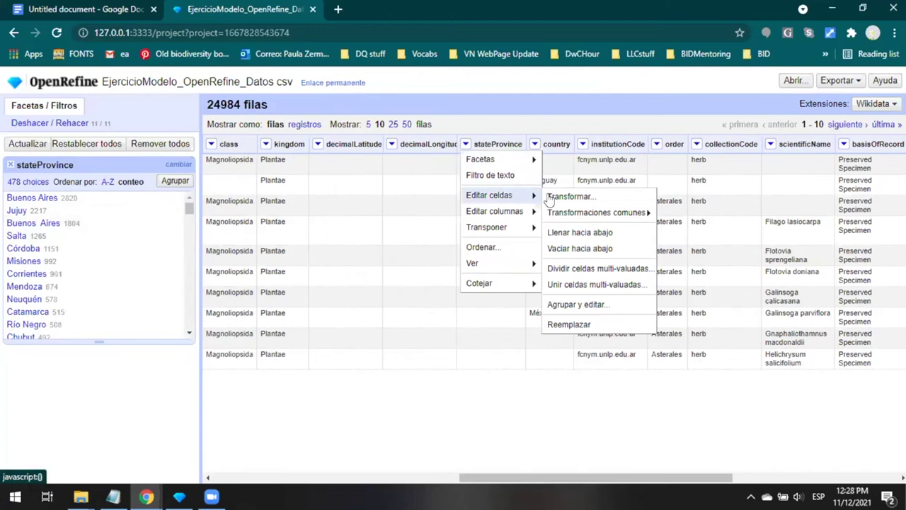
mouse_move(637, 213)
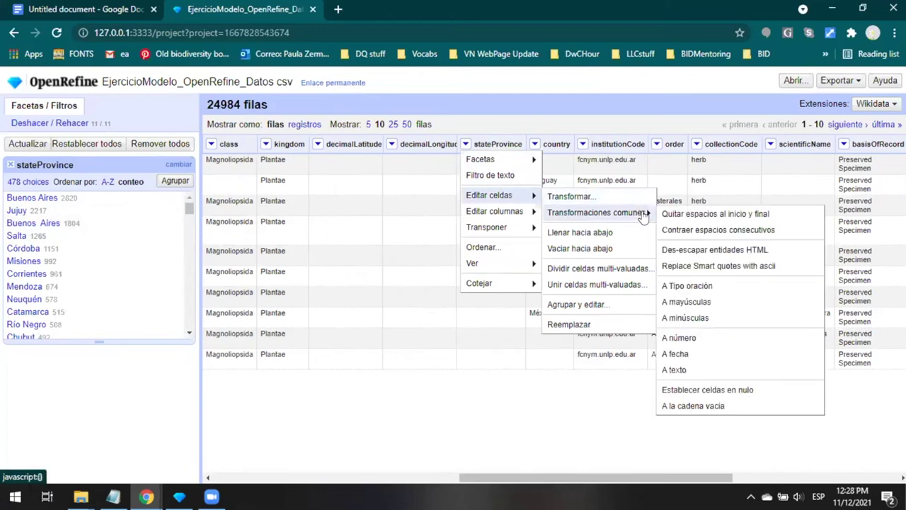
click(680, 234)
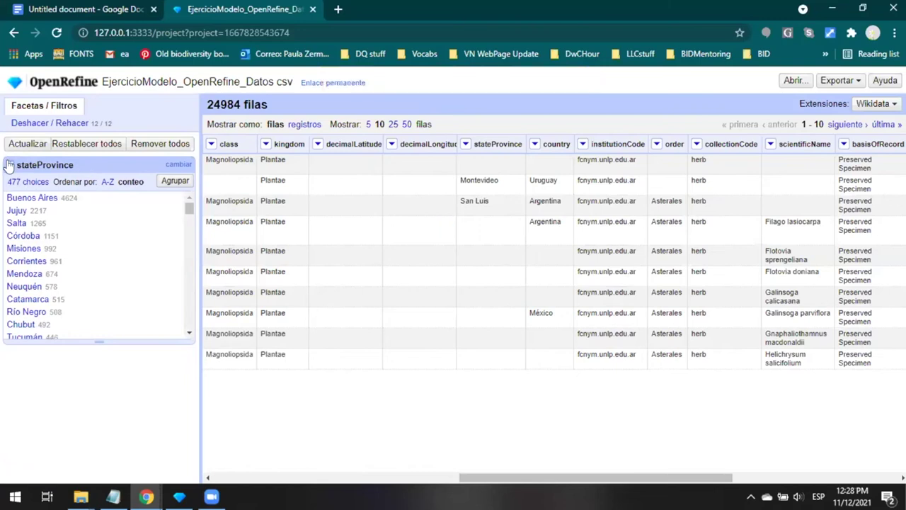
click(7, 162)
Create a numeric facet on the día column and narrow its range to 32–36, keeping blank cells included
scroll(626, 478, right, 1)
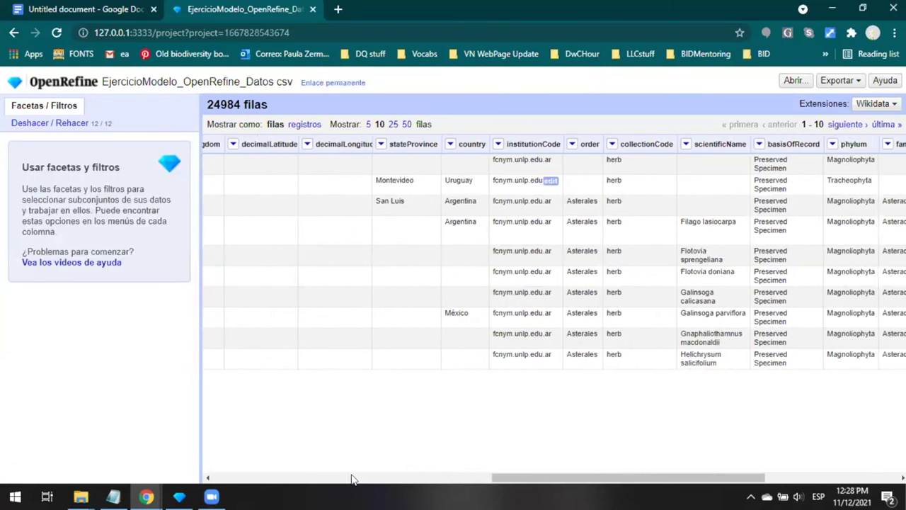
scroll(323, 475, right, 3)
scroll(401, 467, left, 7)
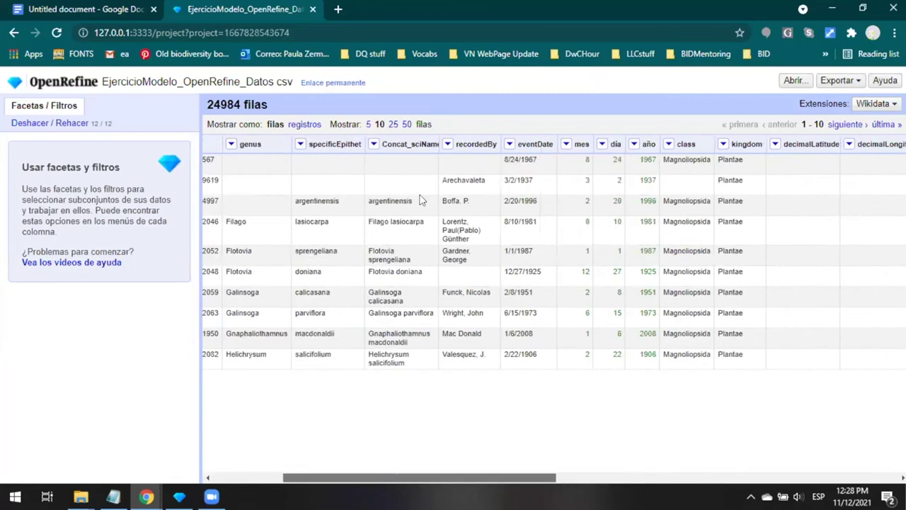
scroll(386, 145, right, 2)
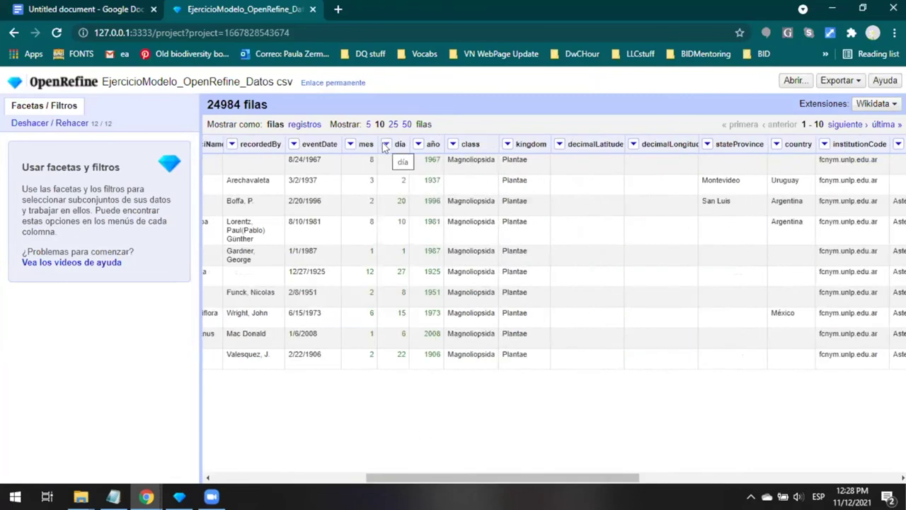
click(385, 145)
mouse_move(409, 162)
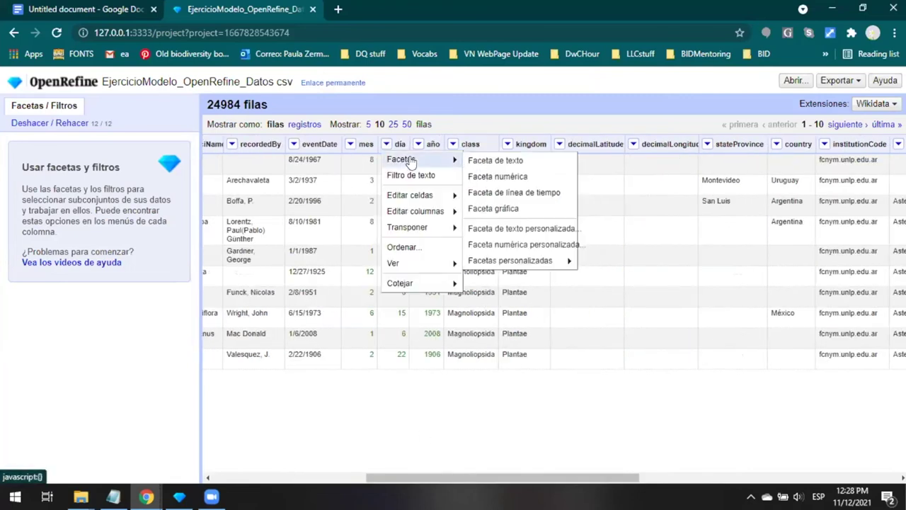
click(495, 177)
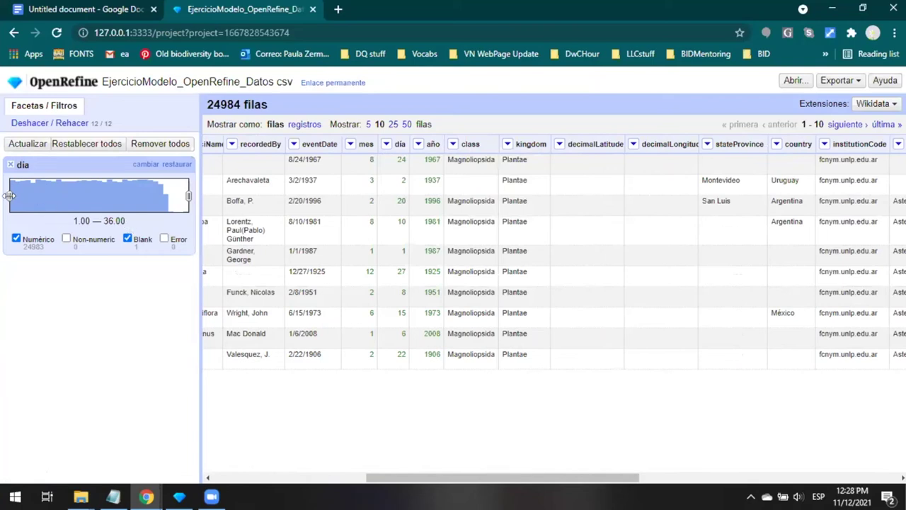
drag(9, 197, 169, 196)
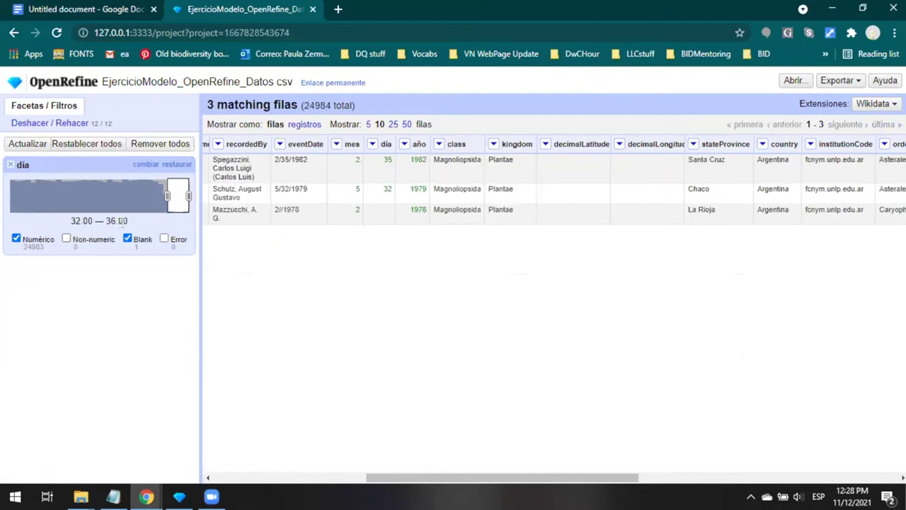
mouse_move(381, 216)
mouse_move(379, 164)
Star rows 160, 293 and 433, which have invalid or missing day values
drag(460, 478, 258, 479)
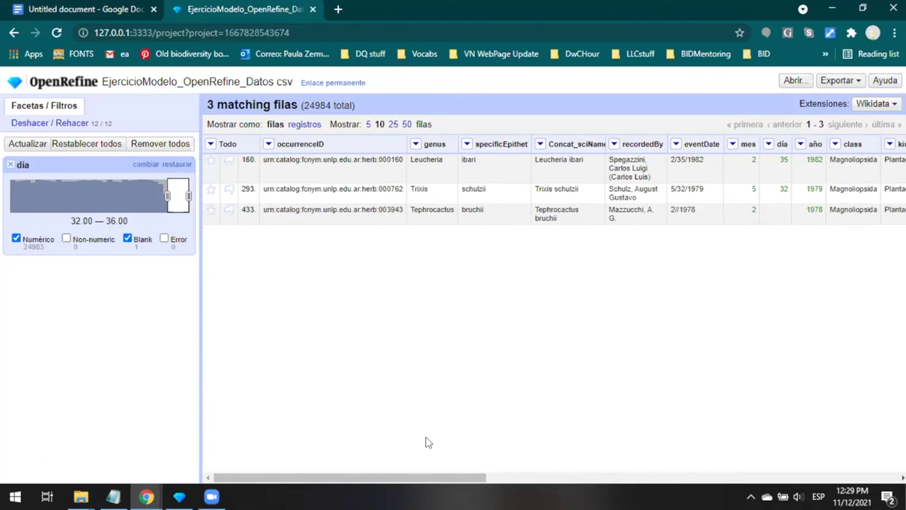
click(211, 161)
click(211, 189)
click(211, 210)
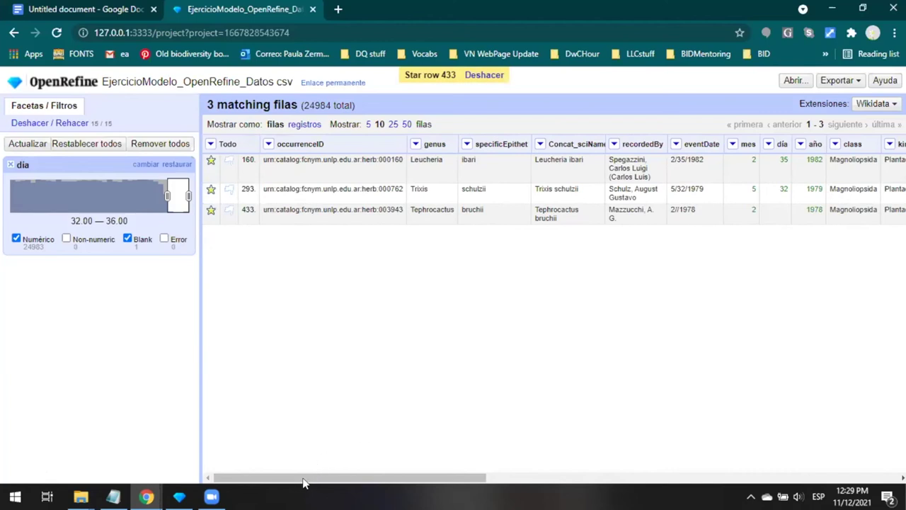
Remove the día facet and facet the catalogNumber column by duplicates
drag(309, 482, 475, 461)
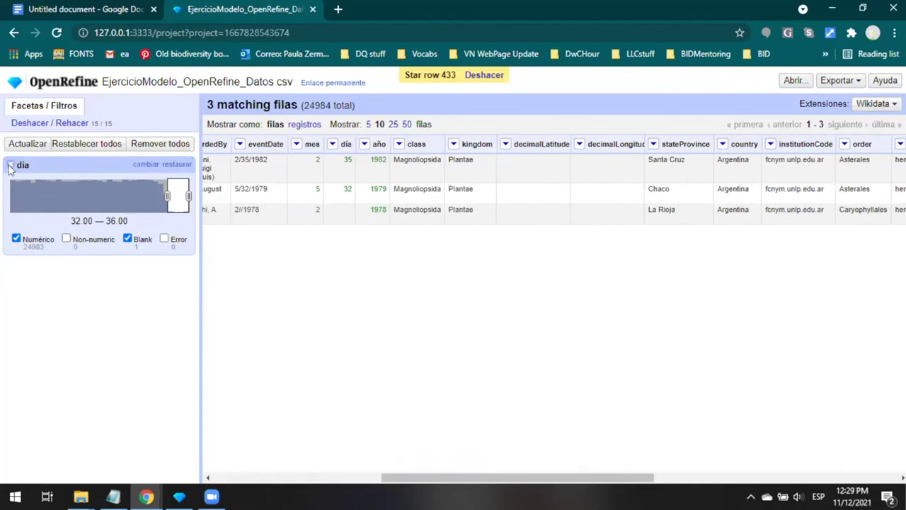
click(9, 166)
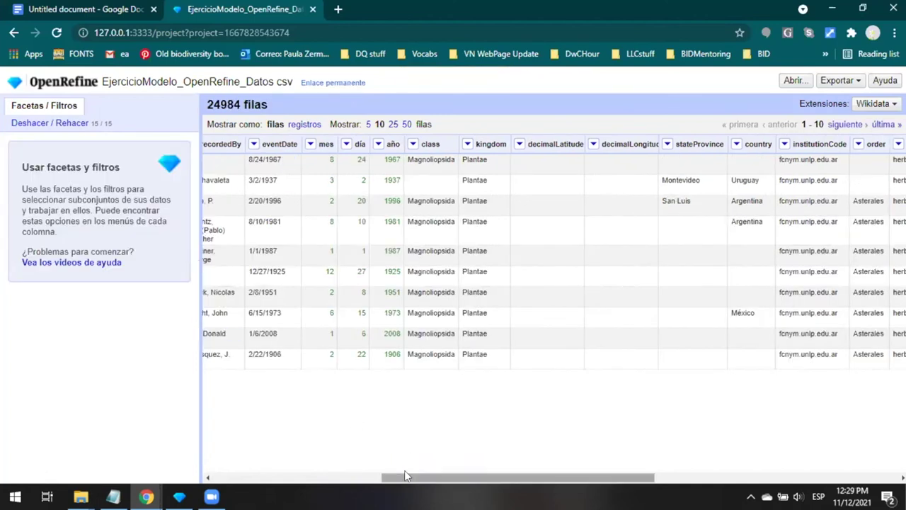
drag(407, 476, 421, 476)
scroll(602, 470, right, 2)
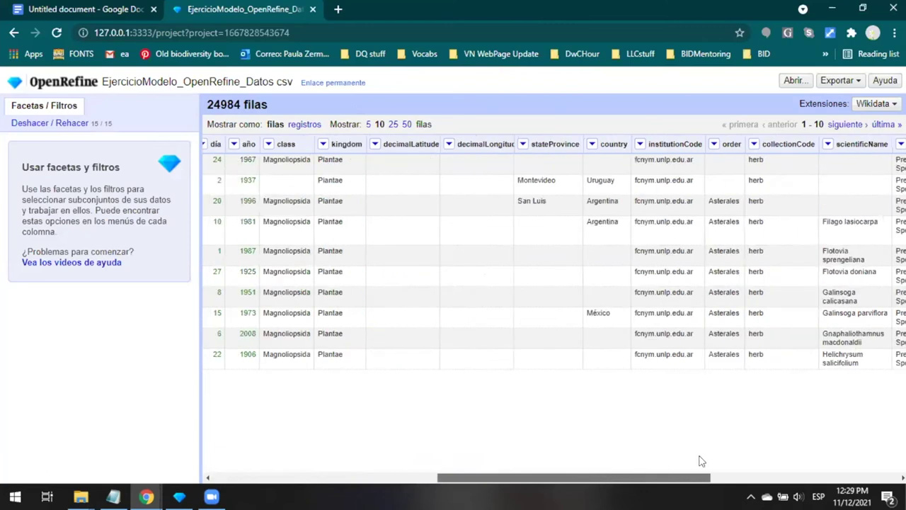
scroll(768, 198, right, 1)
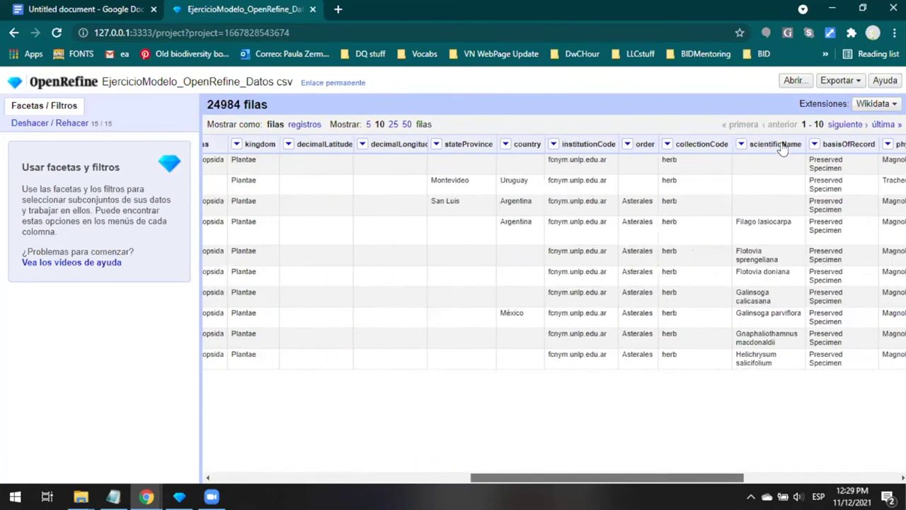
scroll(779, 147, right, 1)
scroll(787, 159, right, 4)
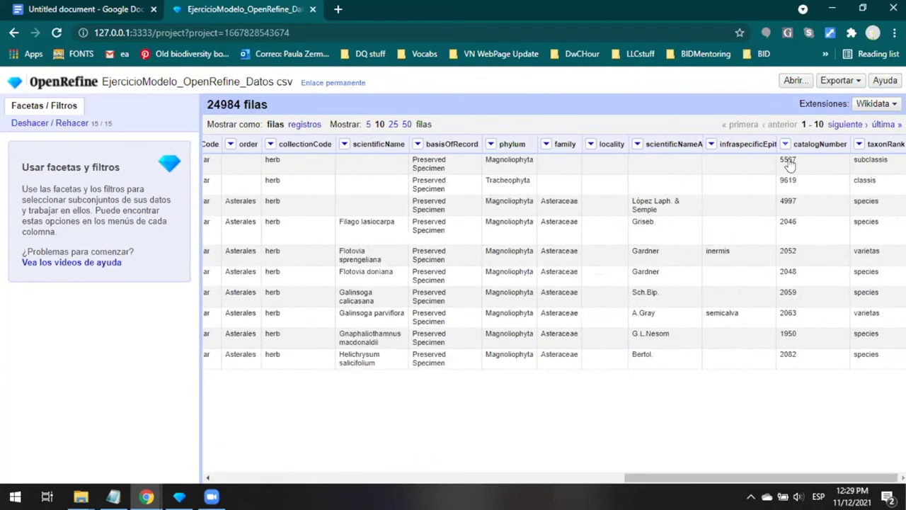
click(785, 144)
mouse_move(790, 162)
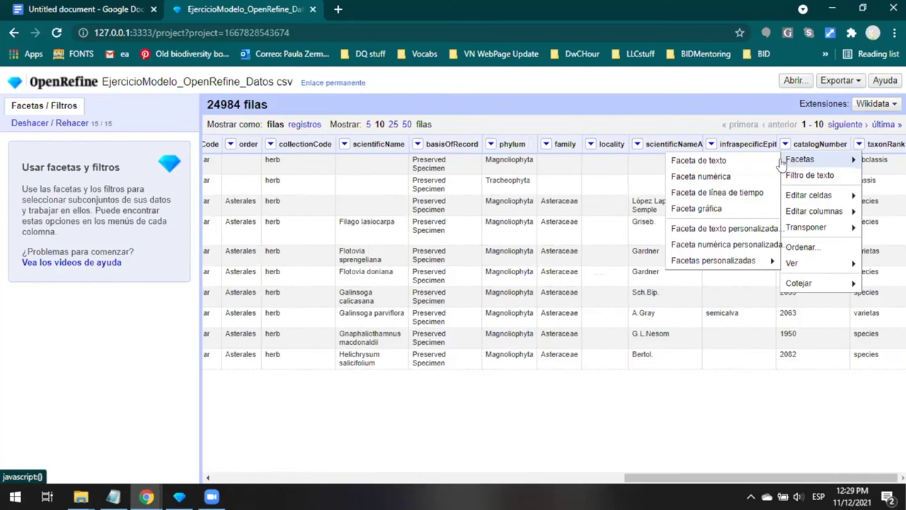
mouse_move(710, 264)
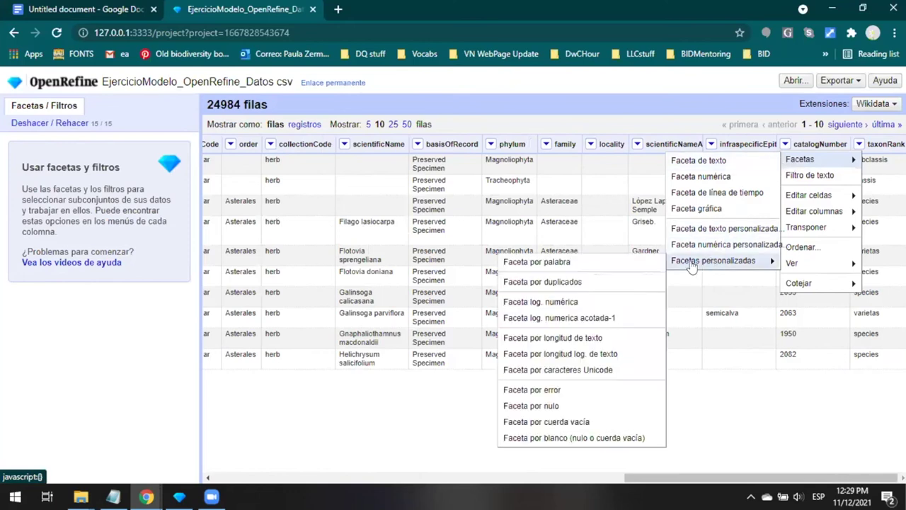
click(572, 283)
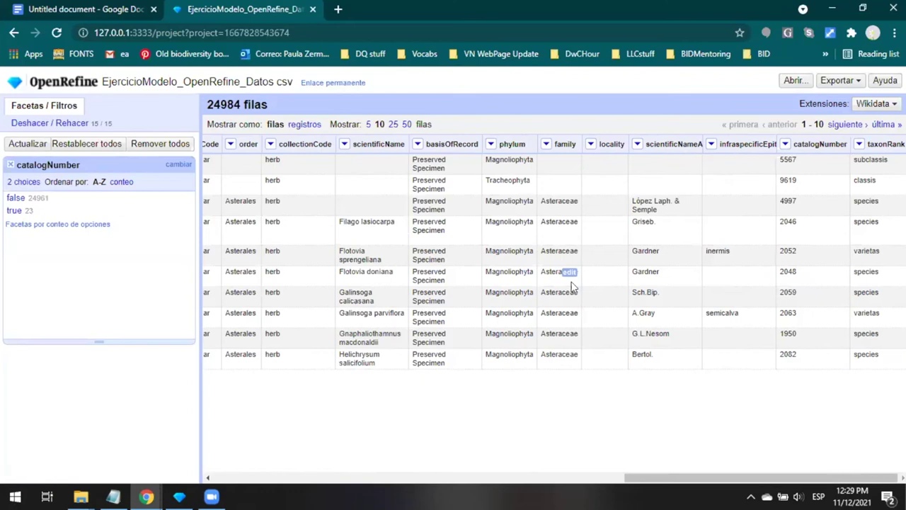
Filter to the rows with duplicated catalogNumber values to compare them, and remove the catalogNumber facet
click(13, 211)
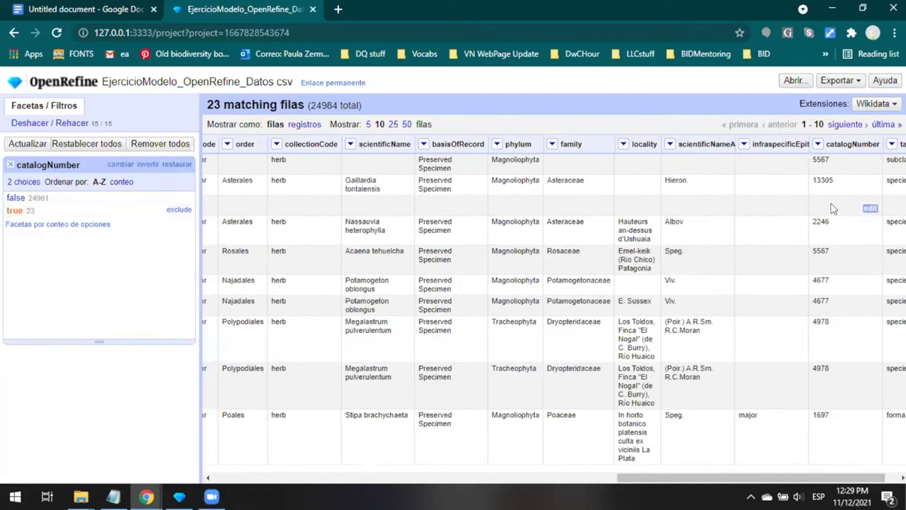
scroll(802, 153, right, 1)
double_click(781, 160)
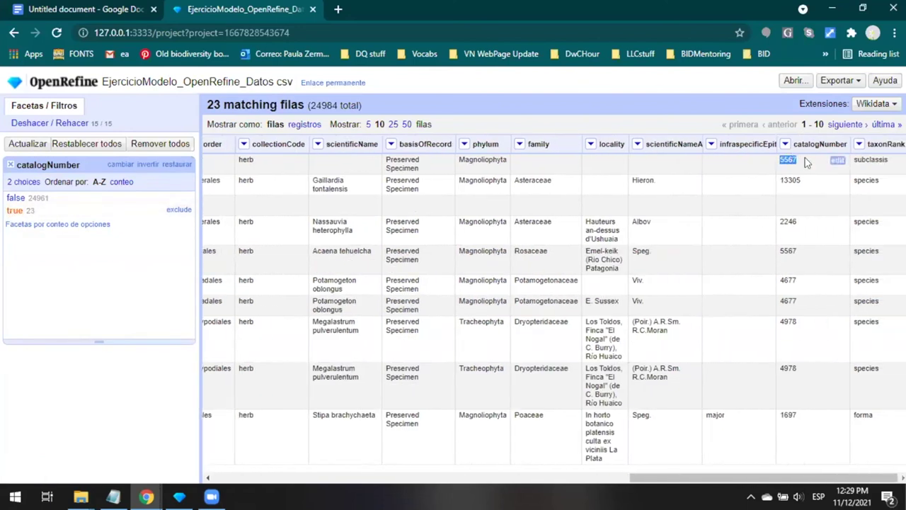
drag(784, 252, 797, 305)
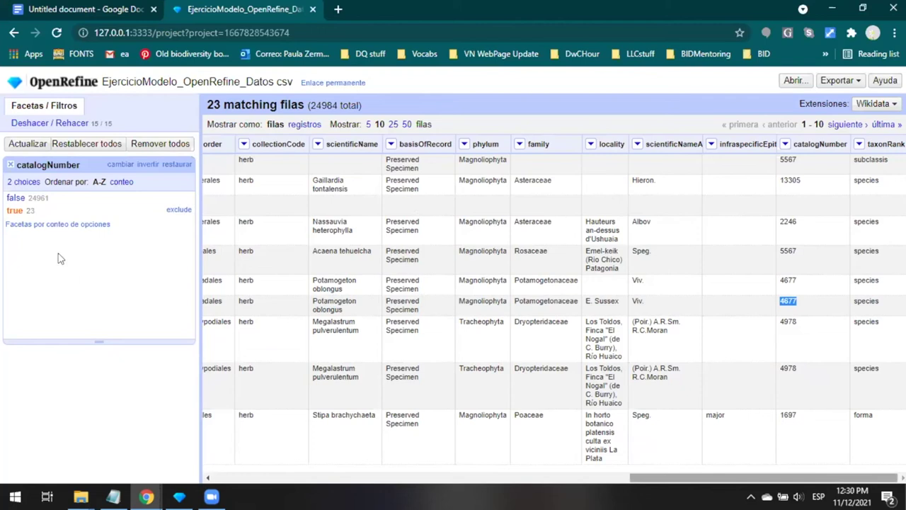
click(9, 166)
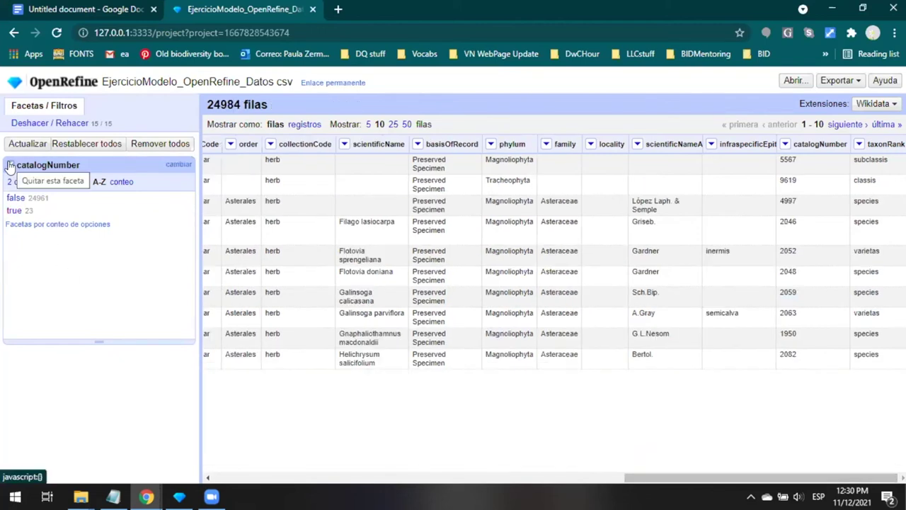
click(10, 165)
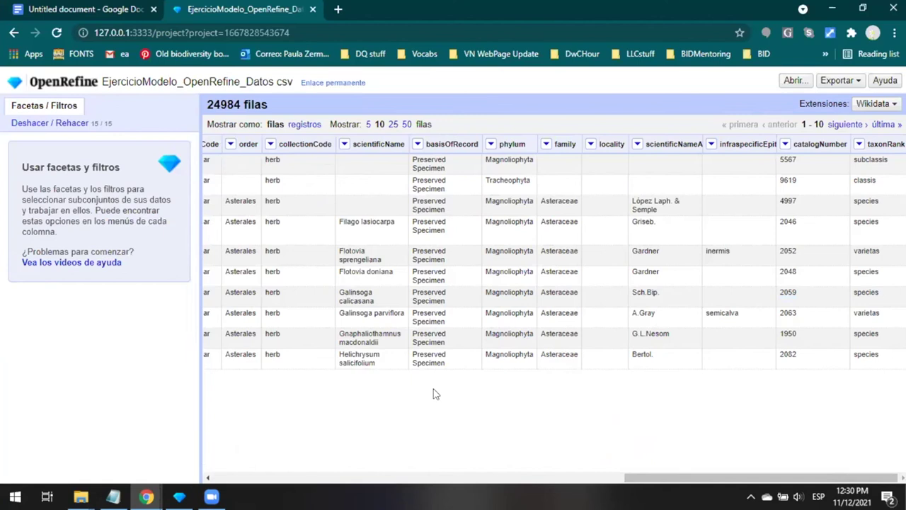
Create a text facet and add a text filter on the scientificName column
scroll(549, 478, left, 1)
click(546, 478)
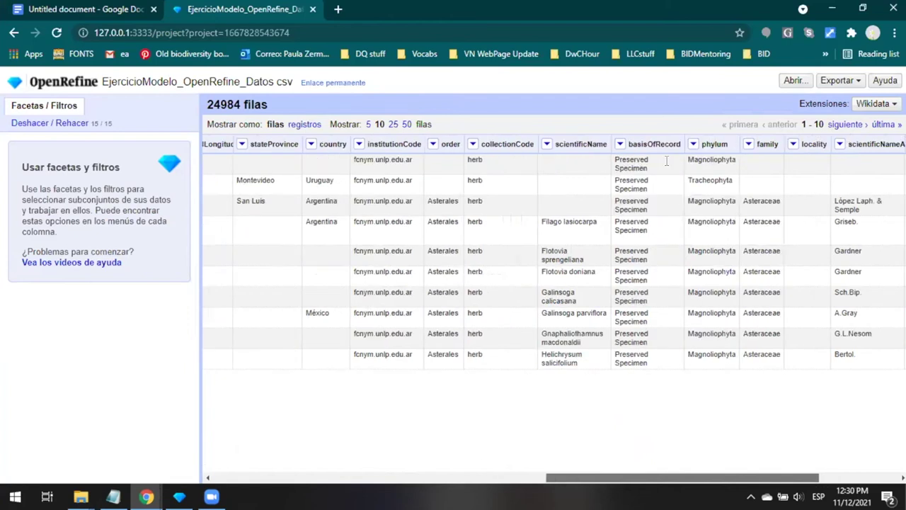
click(547, 144)
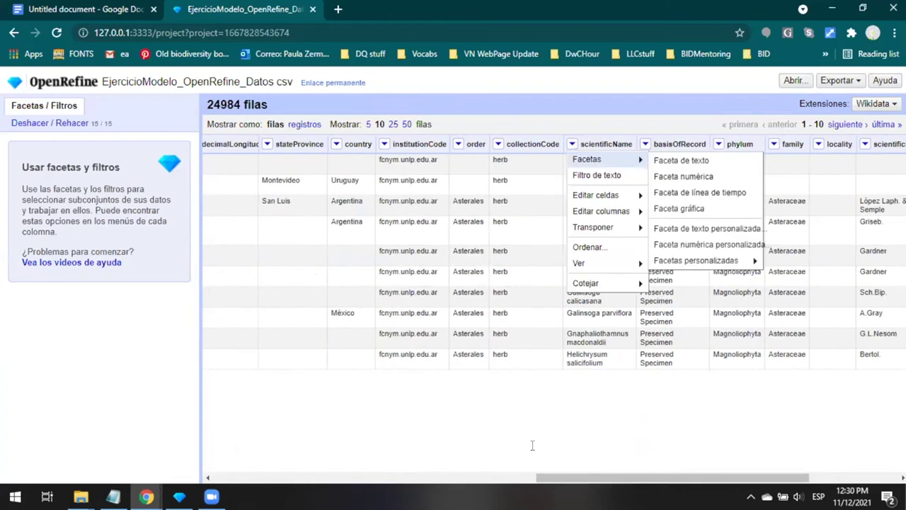
click(681, 160)
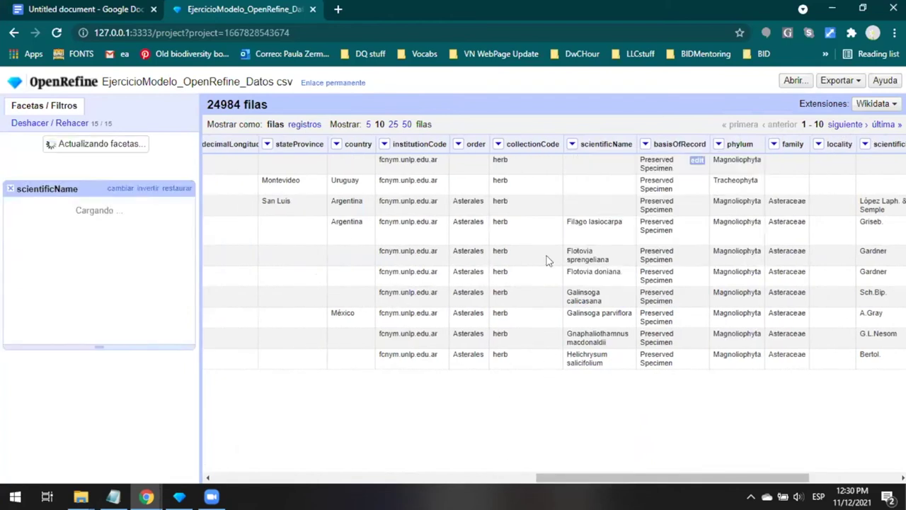
click(571, 143)
click(577, 177)
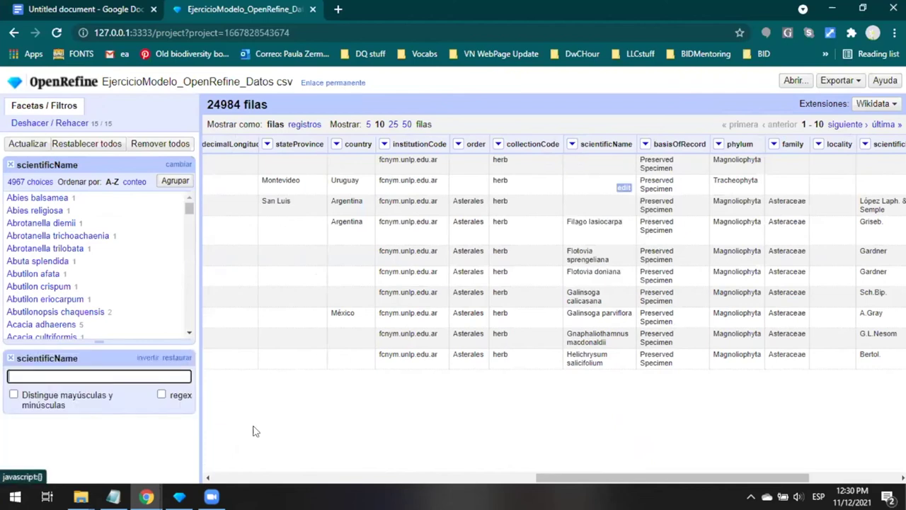
Filter scientificName for "sp." to review the undetermined species, and remove both the filter and the facet
click(88, 379)
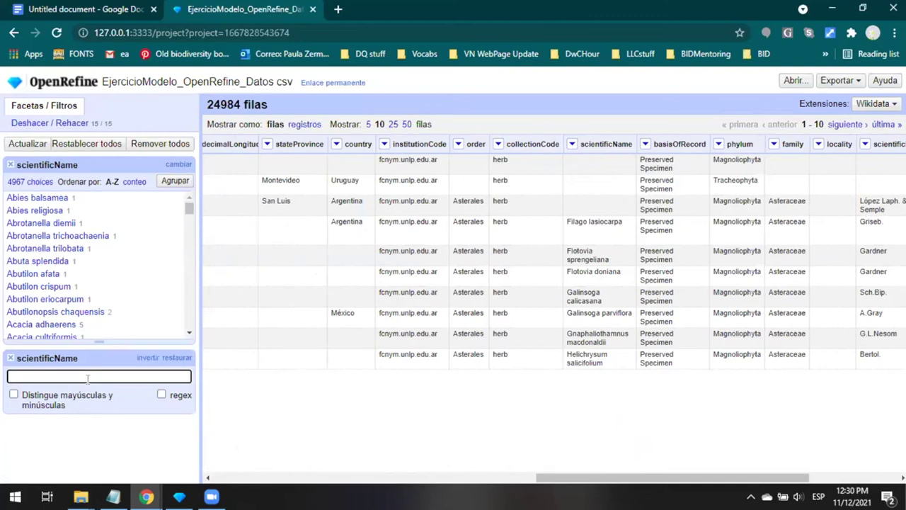
text(a)
text(.)
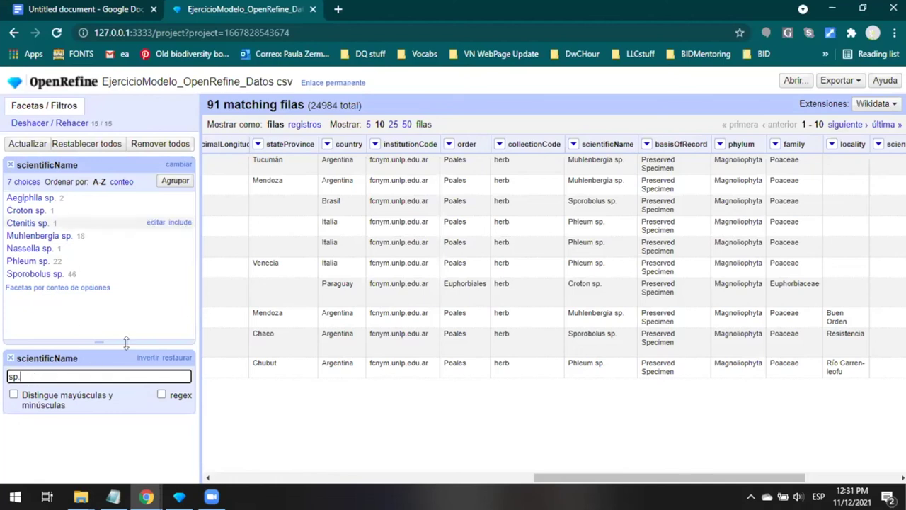
click(10, 360)
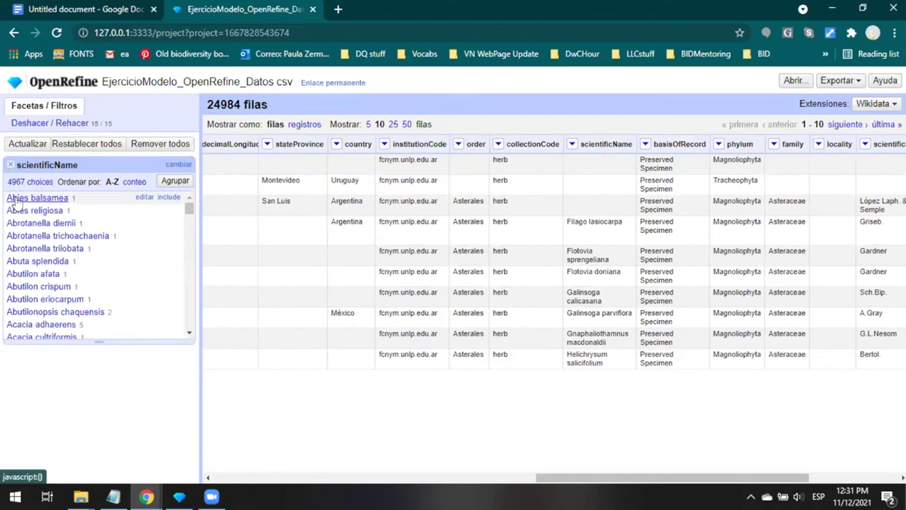
click(10, 164)
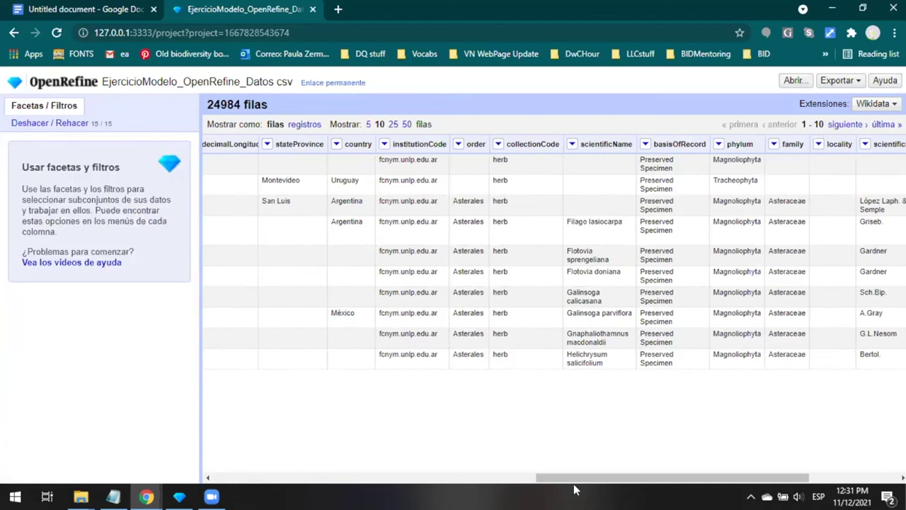
Create a text facet on the stateProvince column
drag(577, 477, 690, 483)
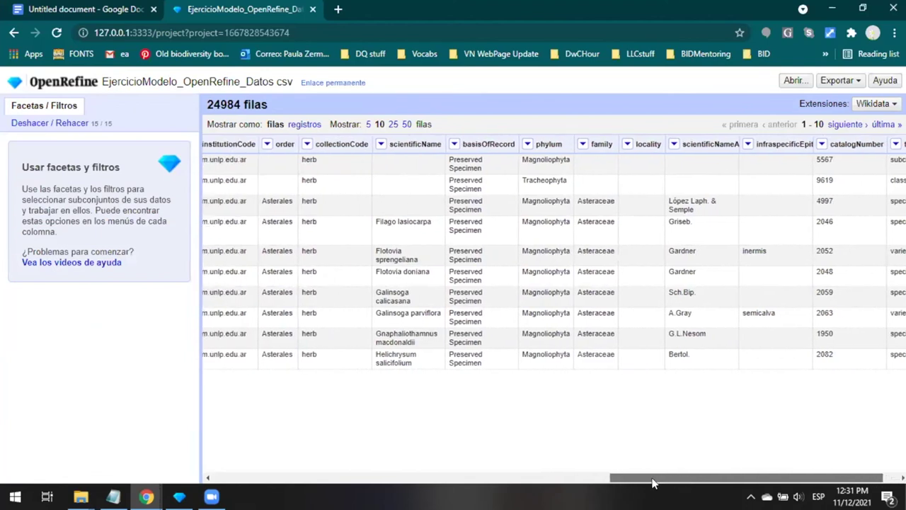
drag(769, 479, 668, 472)
scroll(539, 456, left, 4)
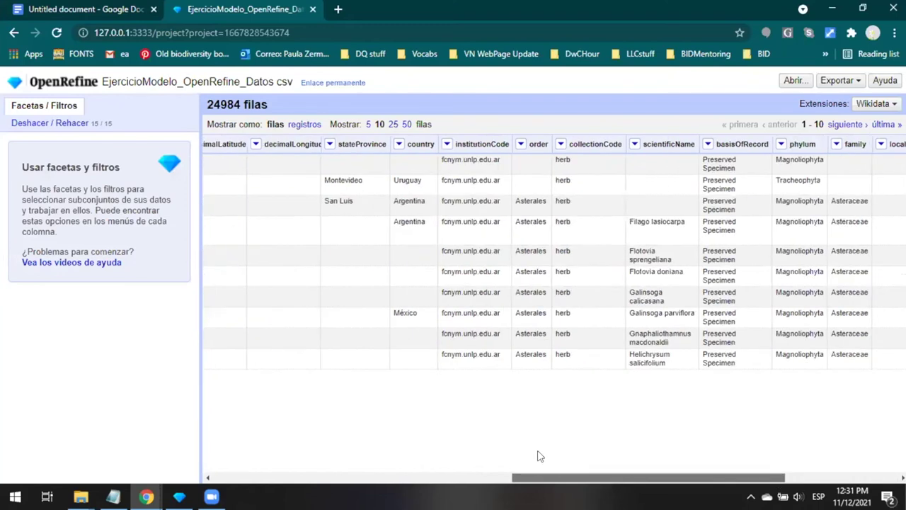
scroll(432, 456, left, 5)
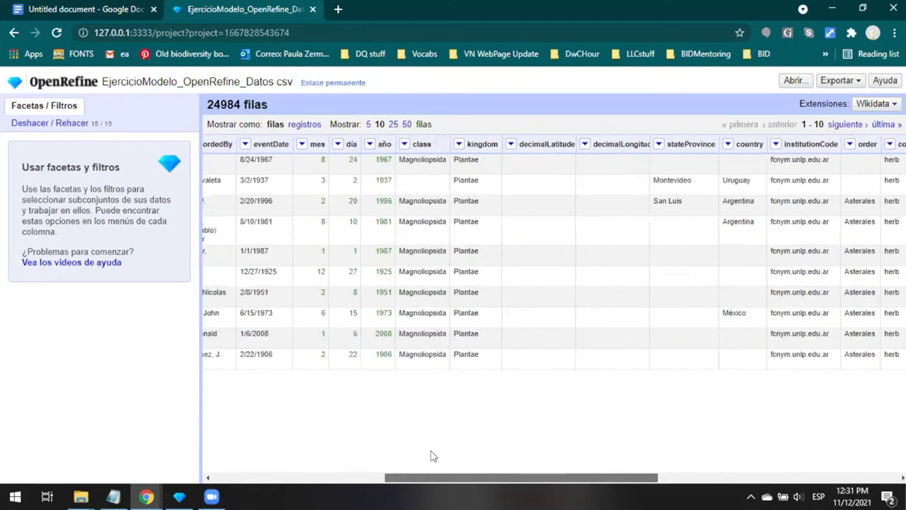
scroll(433, 456, left, 4)
scroll(357, 452, left, 2)
scroll(425, 452, left, 1)
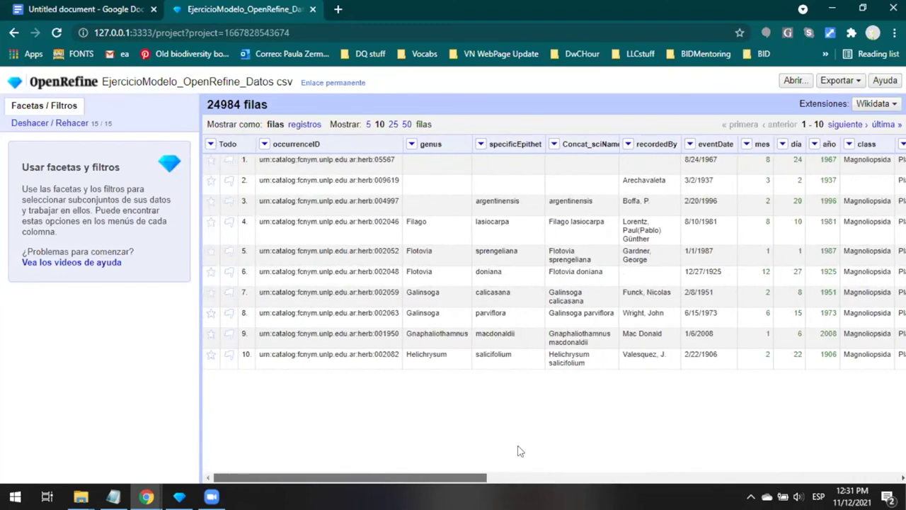
scroll(518, 449, right, 5)
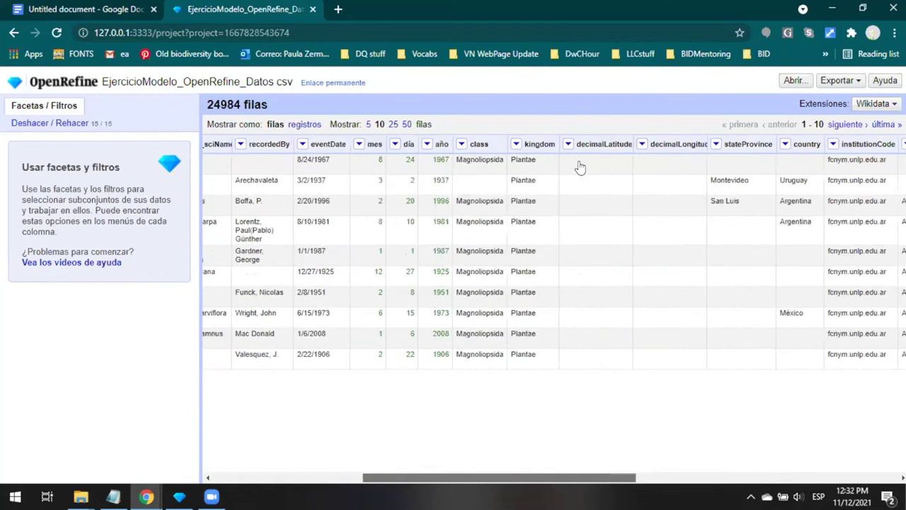
scroll(579, 167, right, 3)
click(533, 143)
mouse_move(559, 159)
click(623, 163)
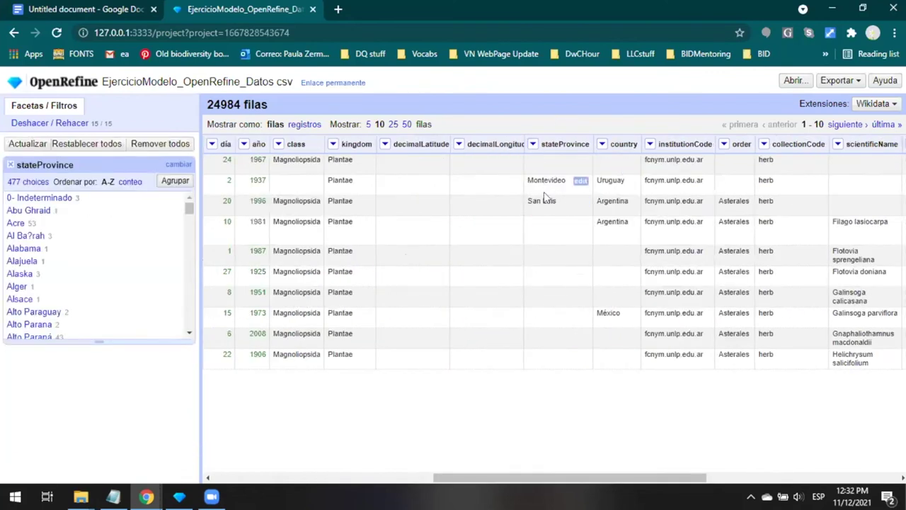
Cluster the stateProvince values by key collision using the n-gram fingerprint function with an n-gram size of 1
click(175, 182)
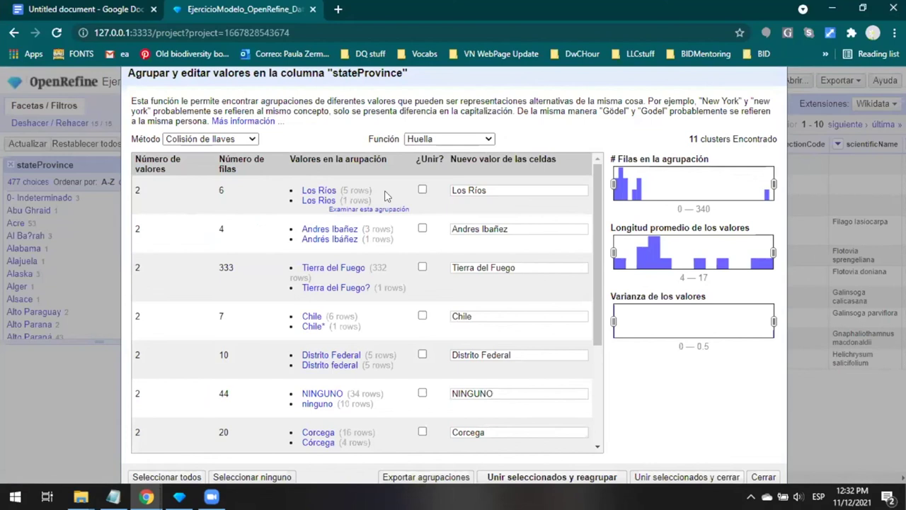
click(487, 142)
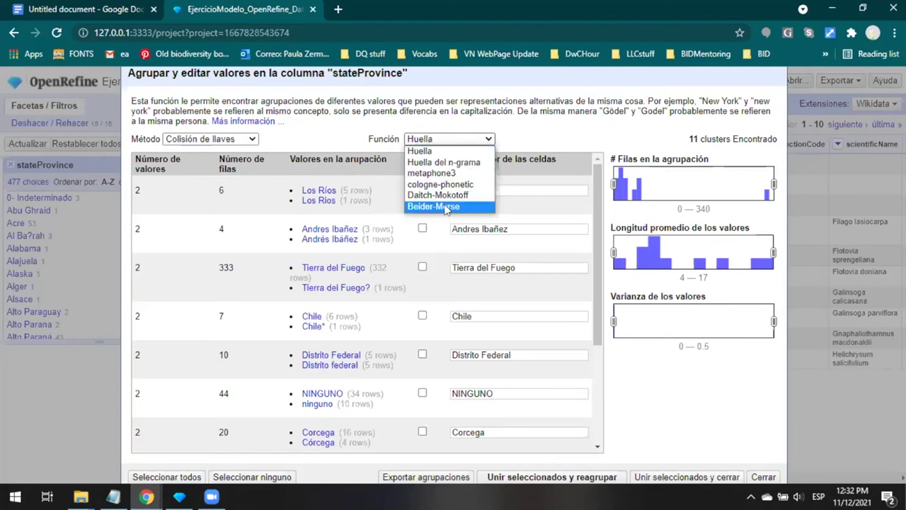
click(442, 165)
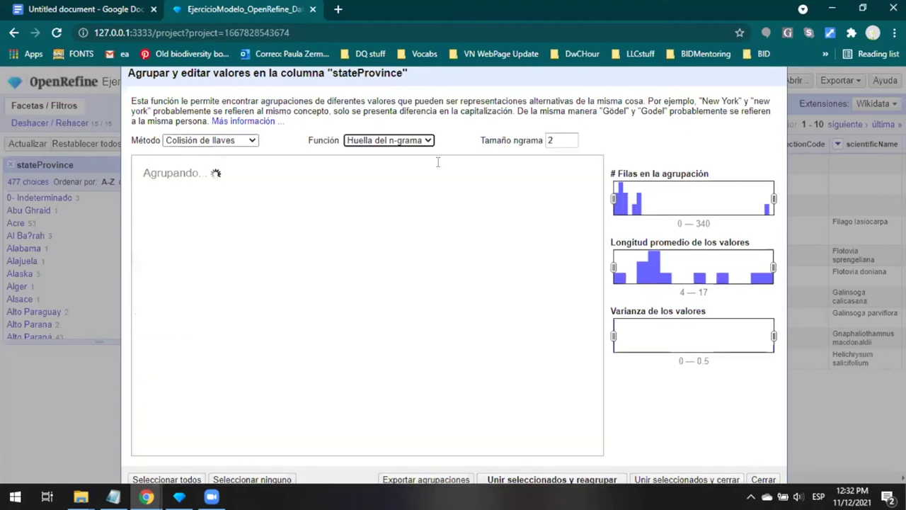
drag(544, 139, 584, 148)
key(BackSpace)
text(1)
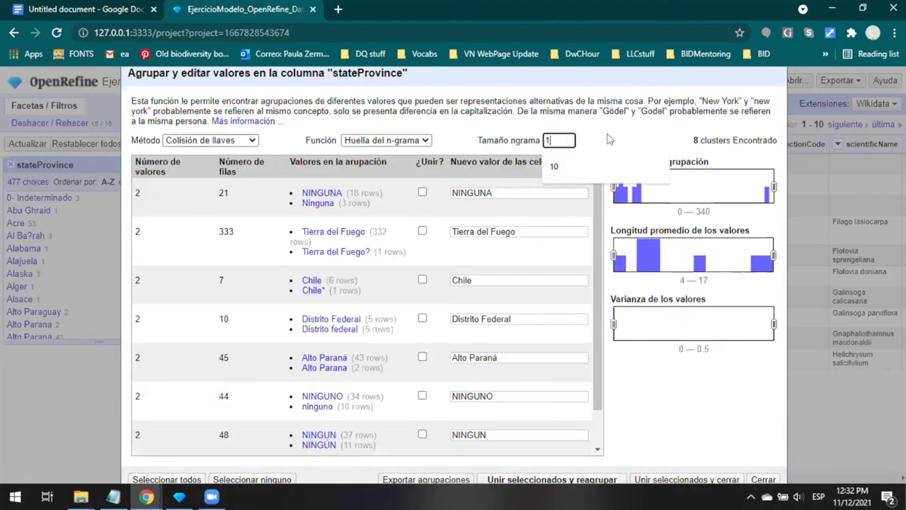
click(610, 140)
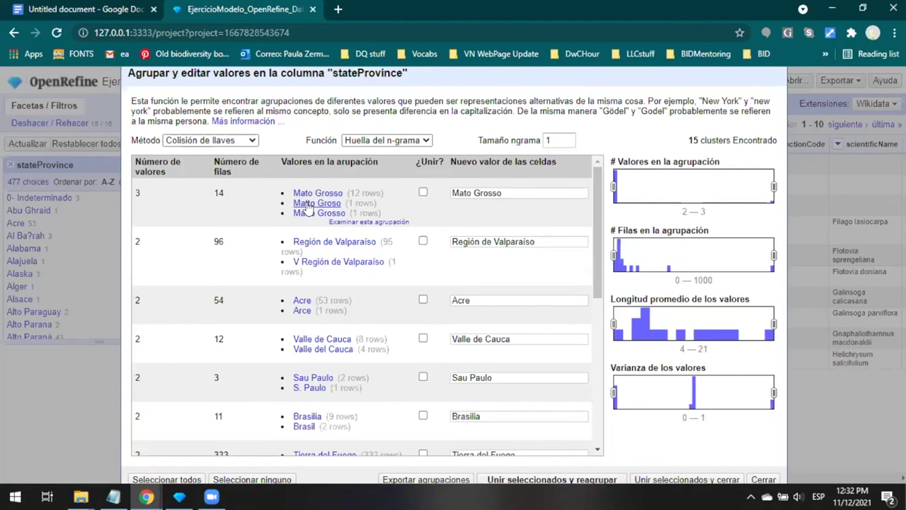
Mark the Mato Grosso cluster for merging, keeping "Mato Grosso" as the new cell value
drag(501, 192, 449, 196)
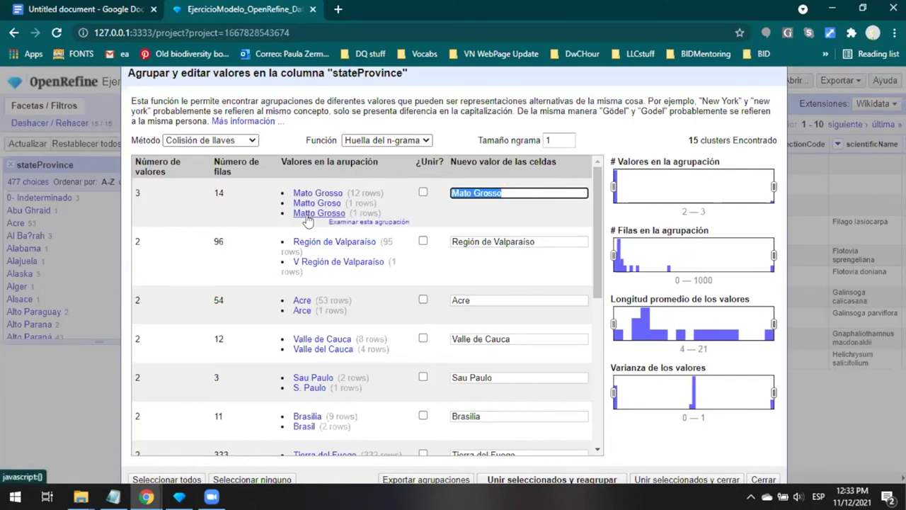
click(504, 193)
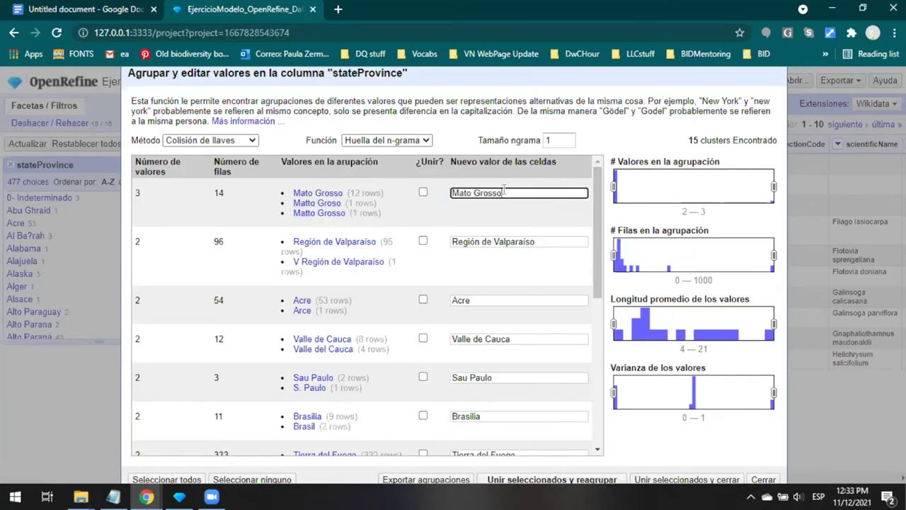
drag(504, 192, 439, 200)
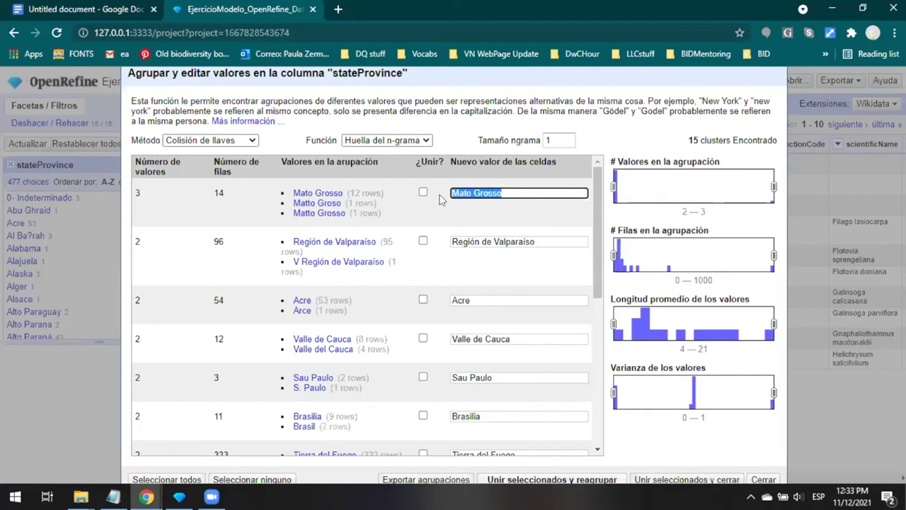
click(504, 193)
mouse_move(504, 193)
mouse_down()
mouse_move(479, 192)
mouse_move(517, 193)
mouse_up()
click(424, 192)
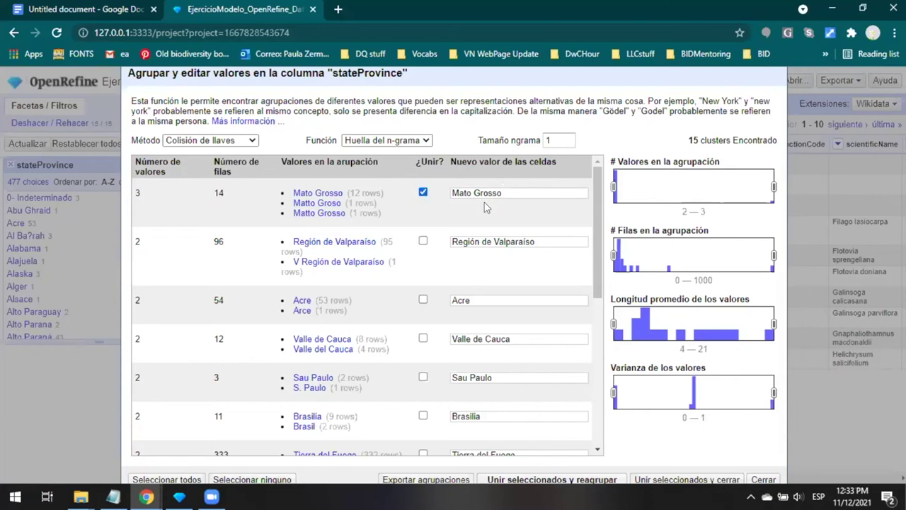
Set the new cell value of the "Sau Paulo" / "S. Paulo" cluster to "Sao Paulo" and mark that cluster for merging
mouse_move(345, 194)
scroll(502, 306, down, 3)
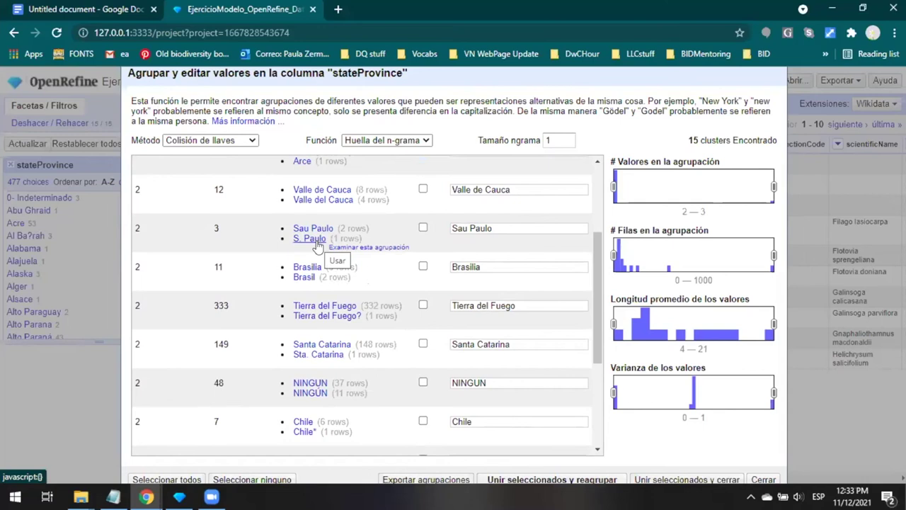
click(465, 228)
text(o)
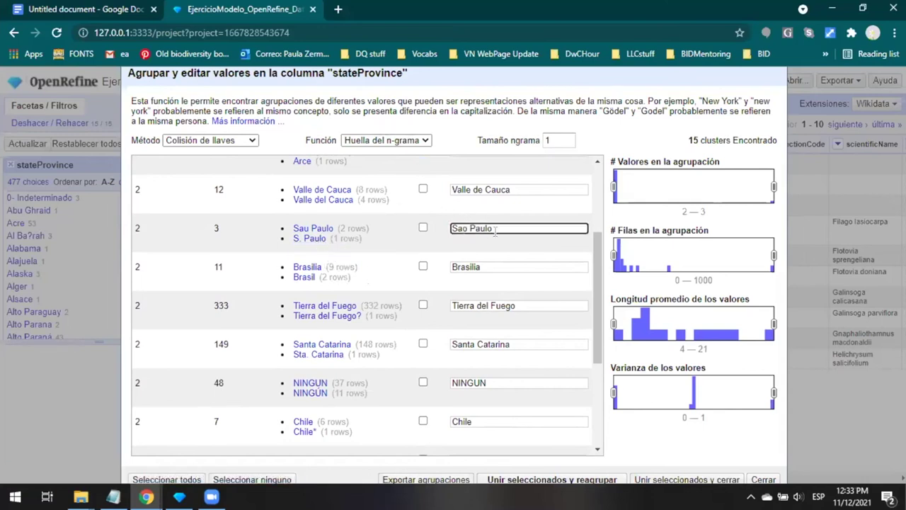
click(422, 228)
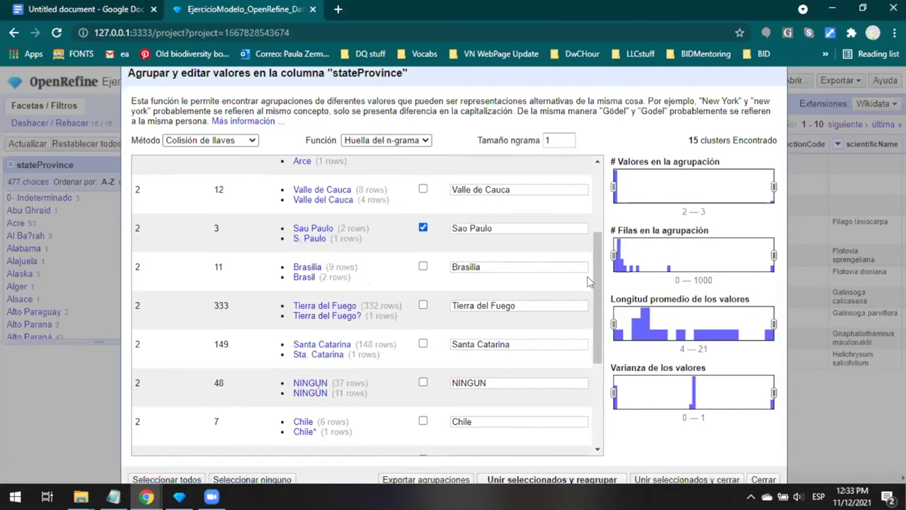
Review the marked stateProvince clusters, merge the Mato Grosso and Sao Paulo selections, and re-cluster the column
scroll(596, 240, up, 1)
scroll(597, 240, up, 3)
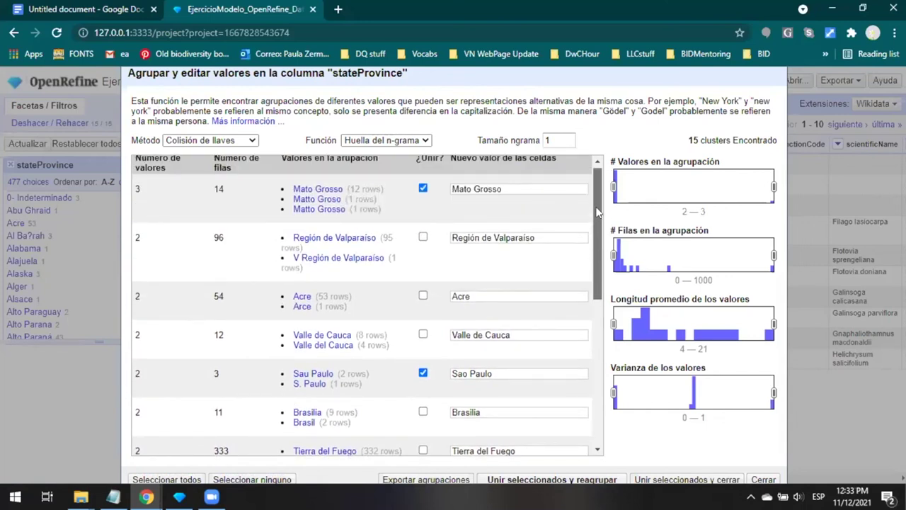
scroll(597, 212, up, 1)
scroll(596, 213, down, 3)
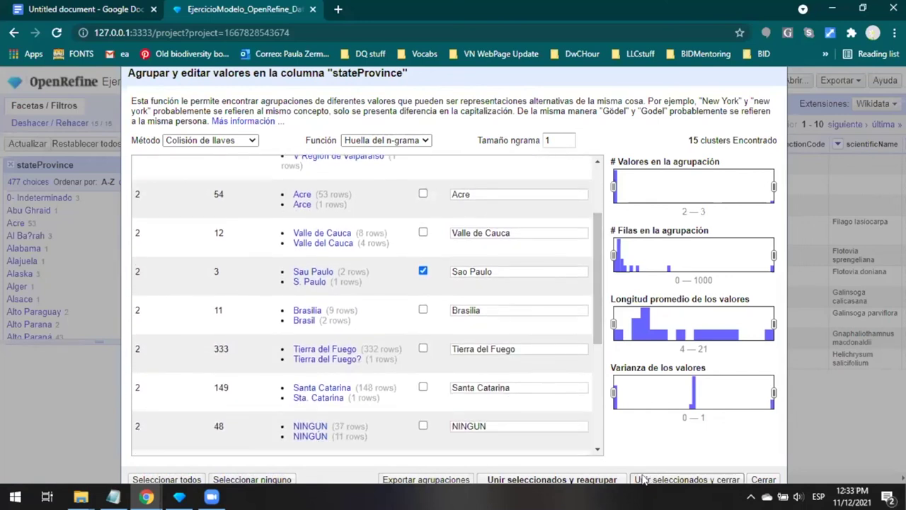
click(605, 480)
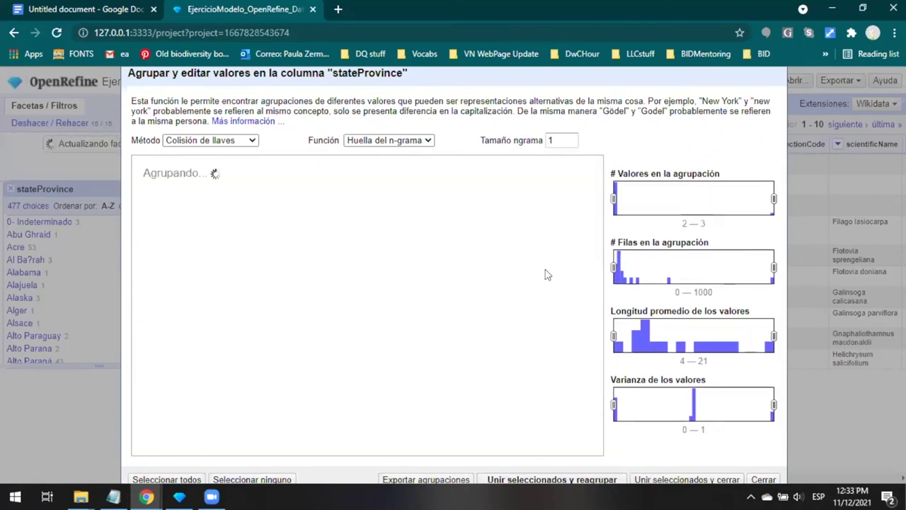